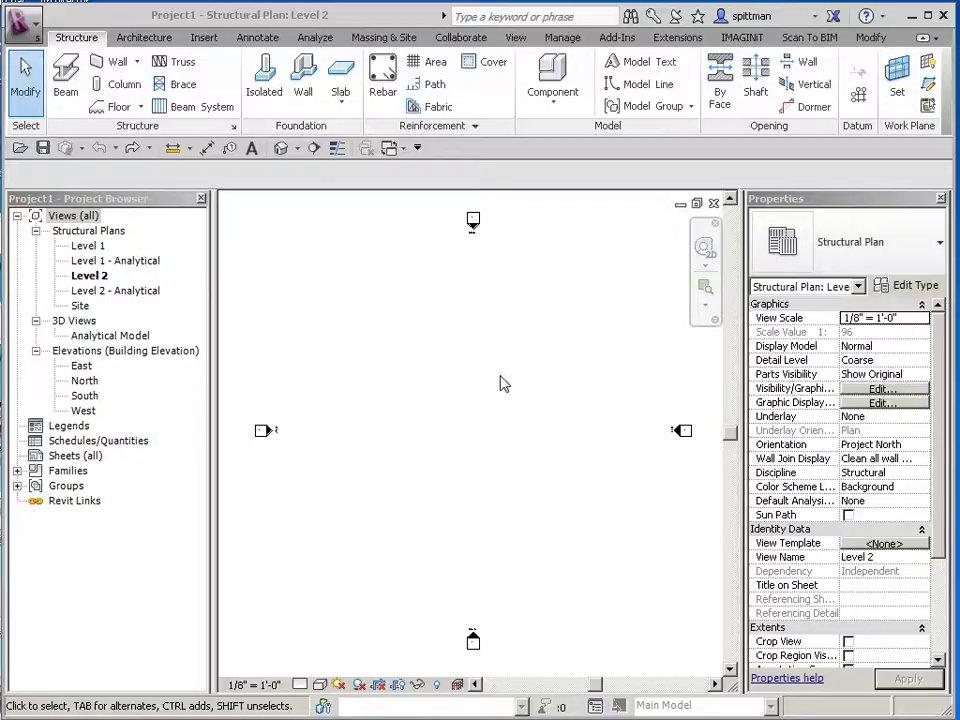
- Create a new family from the Profile-Reveal.rft template
{"action": "left_click", "coordinate": [22, 24]}
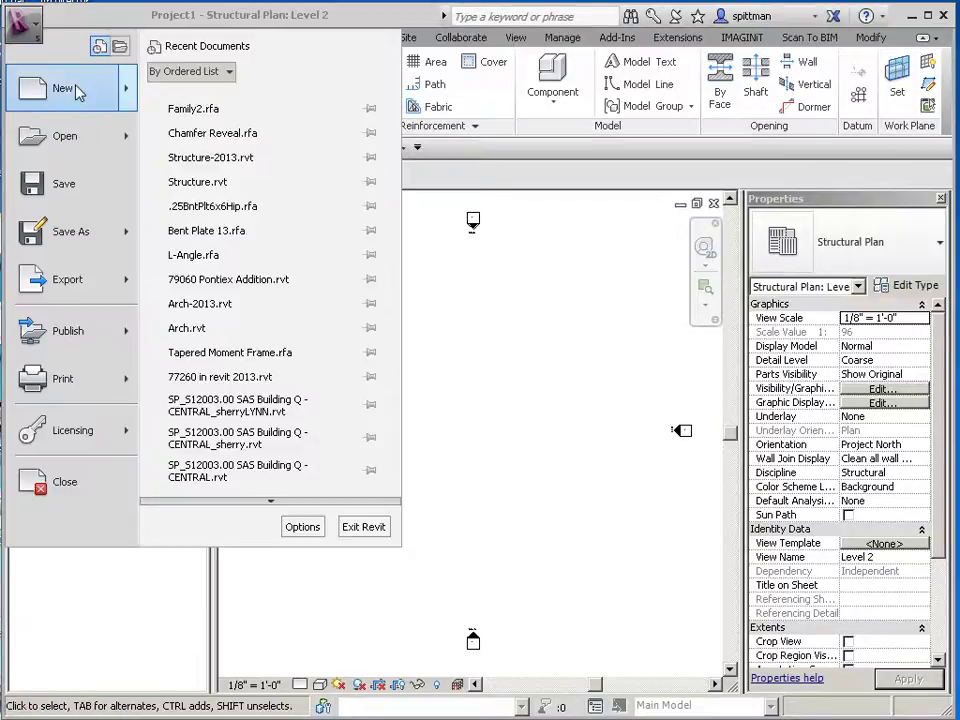
{"action": "mouse_move", "coordinate": [122, 100]}
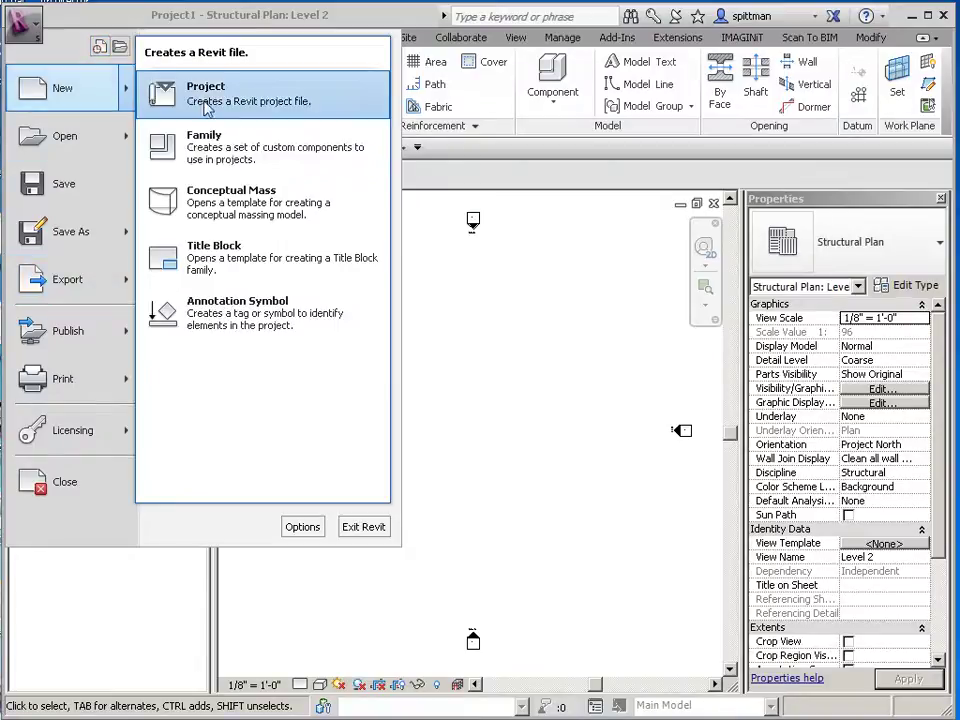
{"action": "left_click", "coordinate": [225, 152]}
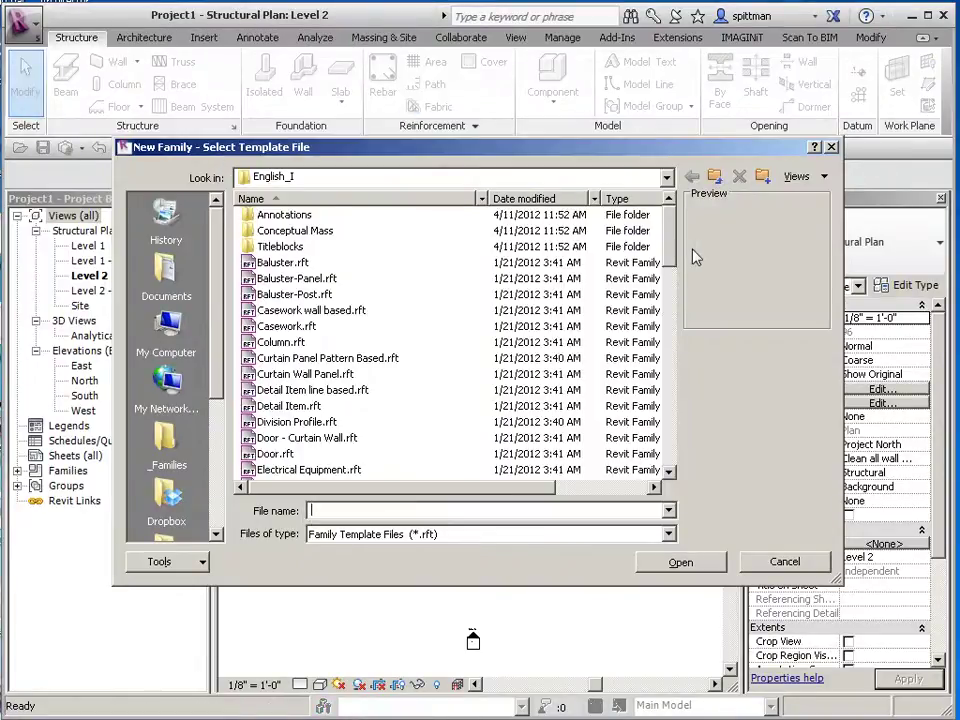
{"action": "mouse_move", "coordinate": [671, 253]}
{"action": "left_mouse_down"}
{"action": "mouse_move", "coordinate": [670, 450]}
{"action": "mouse_move", "coordinate": [671, 412]}
{"action": "left_mouse_up"}
{"action": "left_click", "coordinate": [300, 262]}
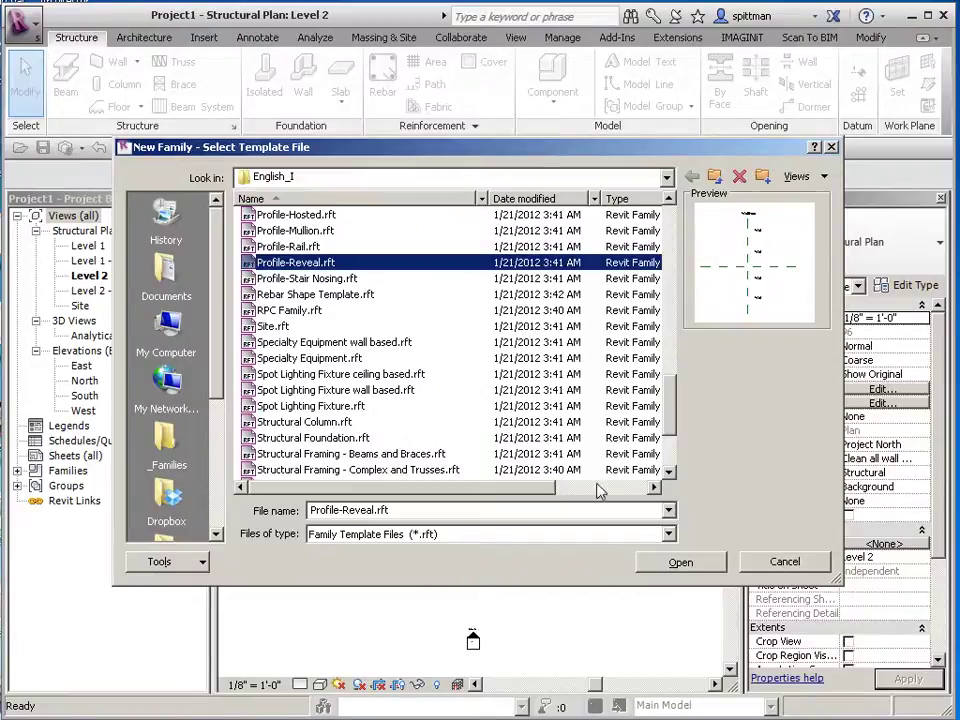
{"action": "left_click", "coordinate": [686, 568]}
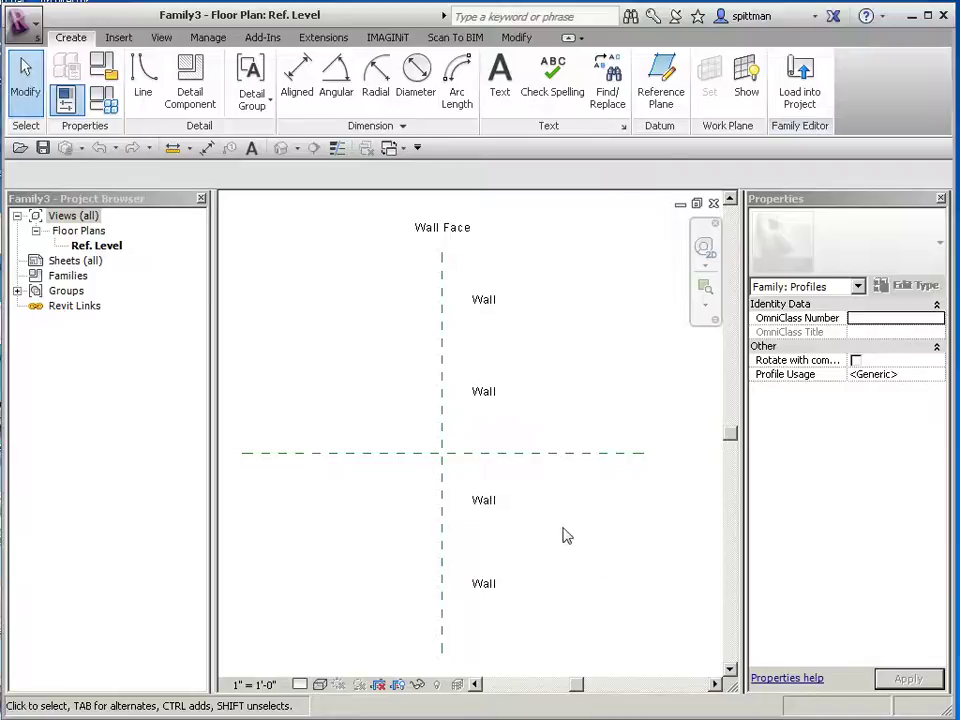
- Draw one horizontal reference plane below centre and one vertical plane right of centre
{"action": "scroll", "coordinate": [504, 481], "scroll_direction": "up", "scroll_amount": 4}
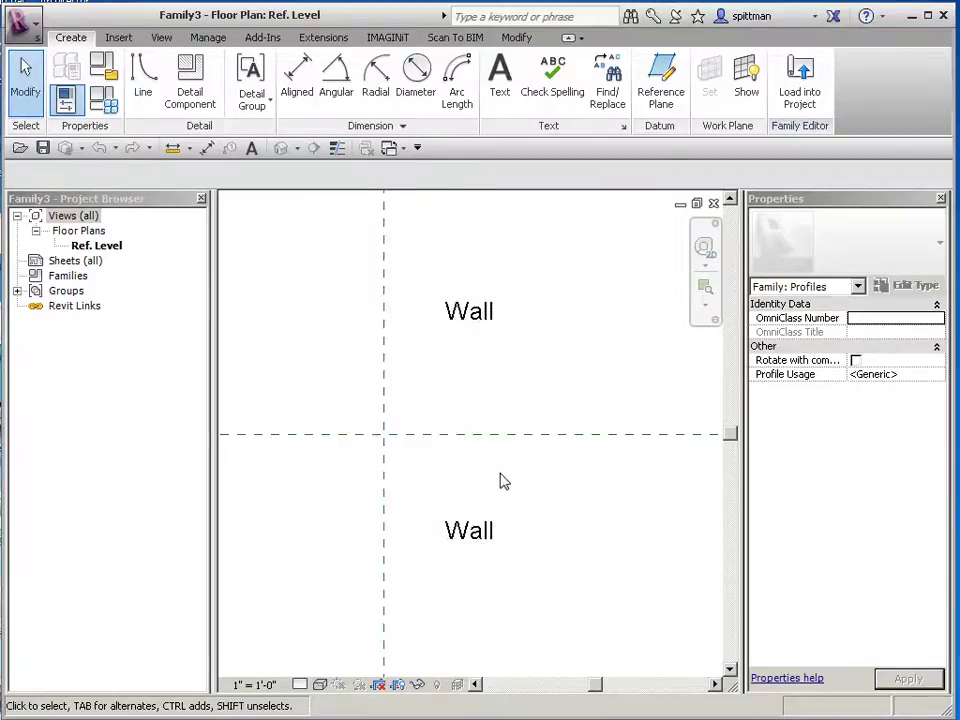
{"action": "middle_click_drag", "start_coordinate": [504, 493], "coordinate": [565, 453]}
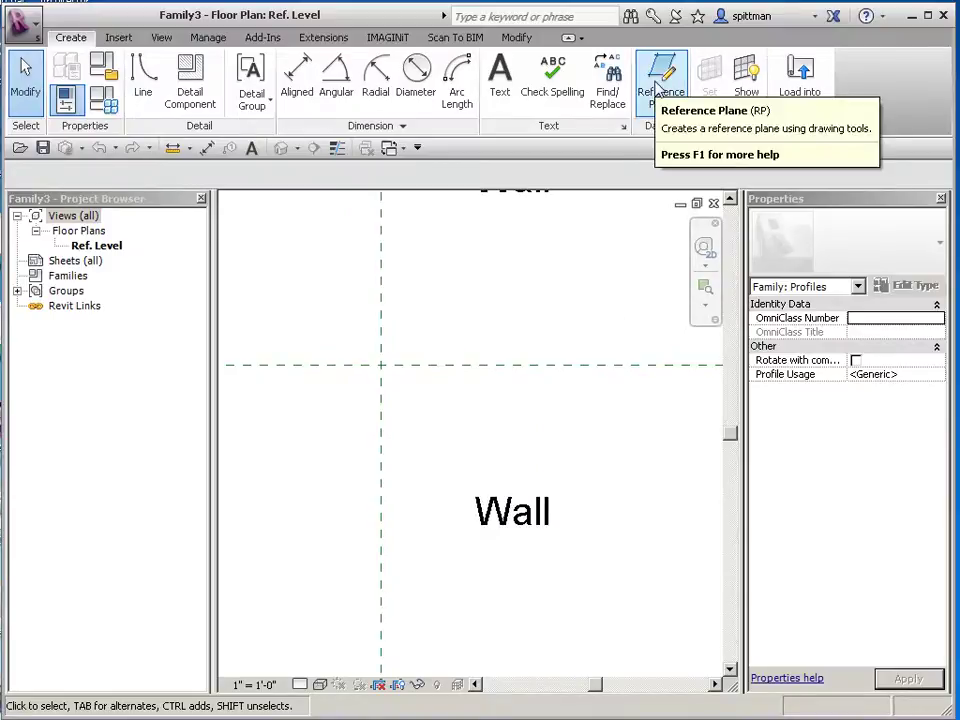
{"action": "left_click", "coordinate": [658, 88]}
{"action": "left_click", "coordinate": [305, 473]}
{"action": "left_click", "coordinate": [540, 472]}
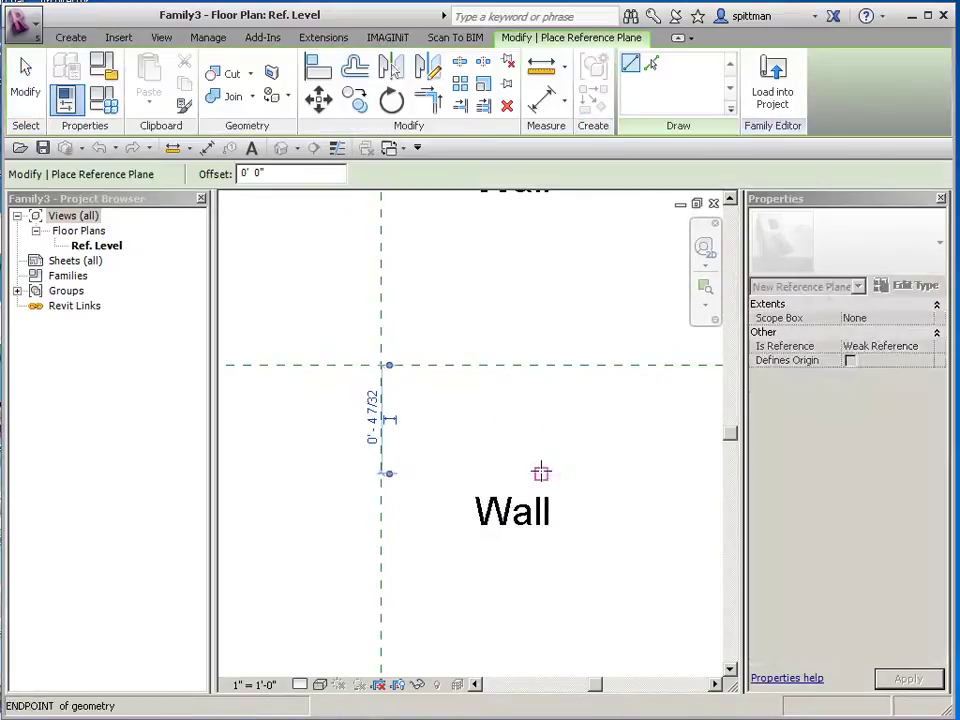
{"action": "left_click", "coordinate": [500, 330]}
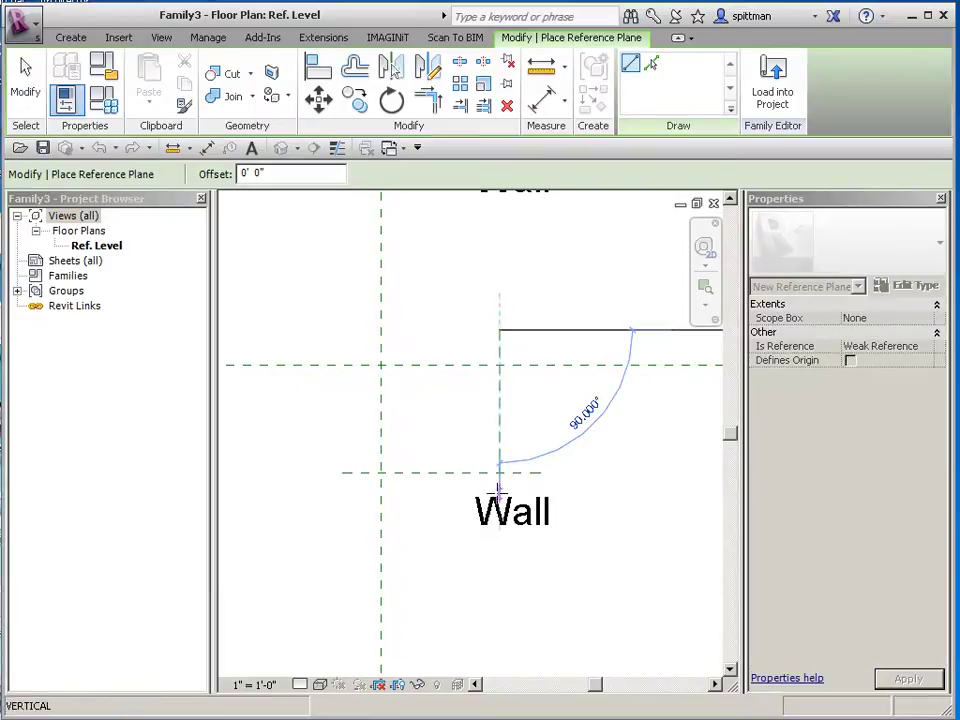
{"action": "left_click", "coordinate": [500, 492]}
{"action": "key", "text": "Escape"}
{"action": "key", "text": "Escape"}
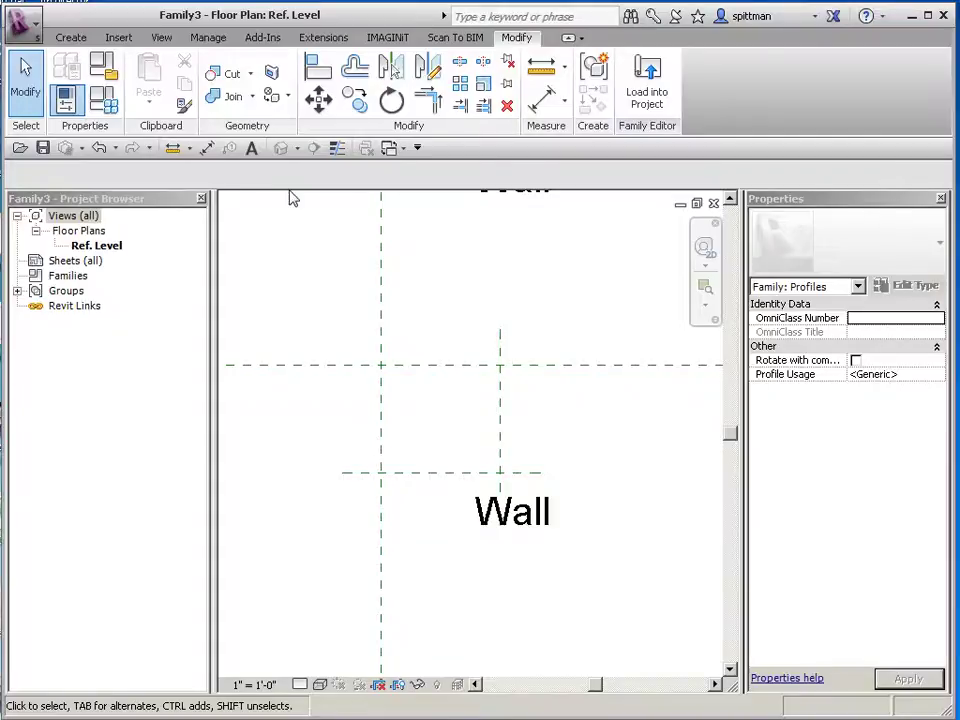
- Dimension the vertical plane pair (0' - 4 5/8") and the horizontal plane pair (0' - 4 7/32")
{"action": "left_click", "coordinate": [207, 147]}
{"action": "left_click", "coordinate": [383, 325]}
{"action": "left_click", "coordinate": [503, 341]}
{"action": "left_click", "coordinate": [562, 257]}
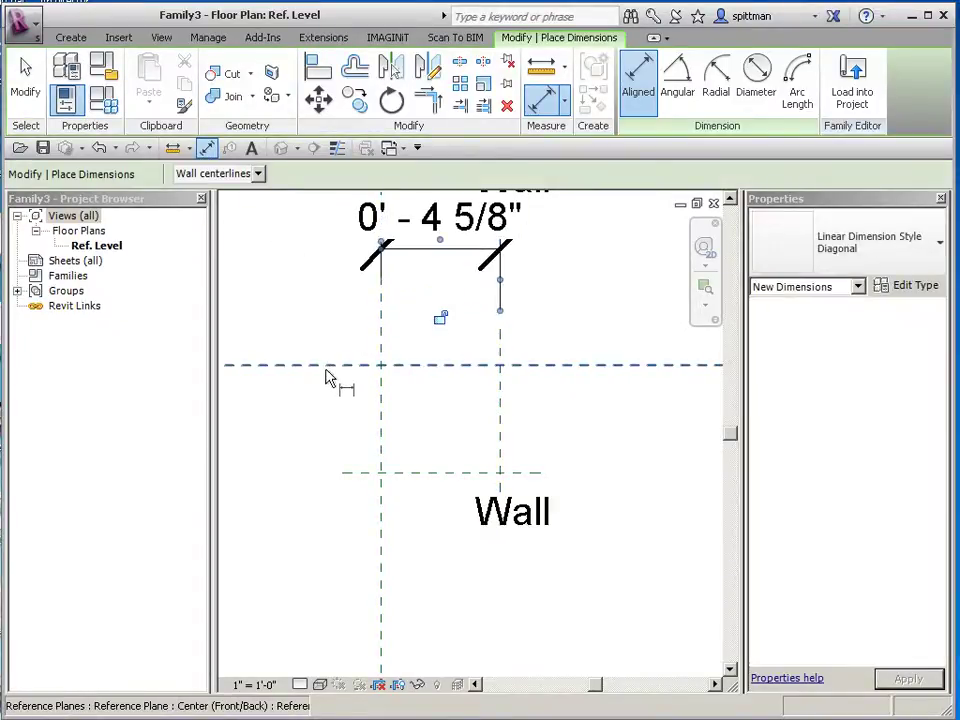
{"action": "left_click", "coordinate": [331, 368]}
{"action": "left_click", "coordinate": [358, 474]}
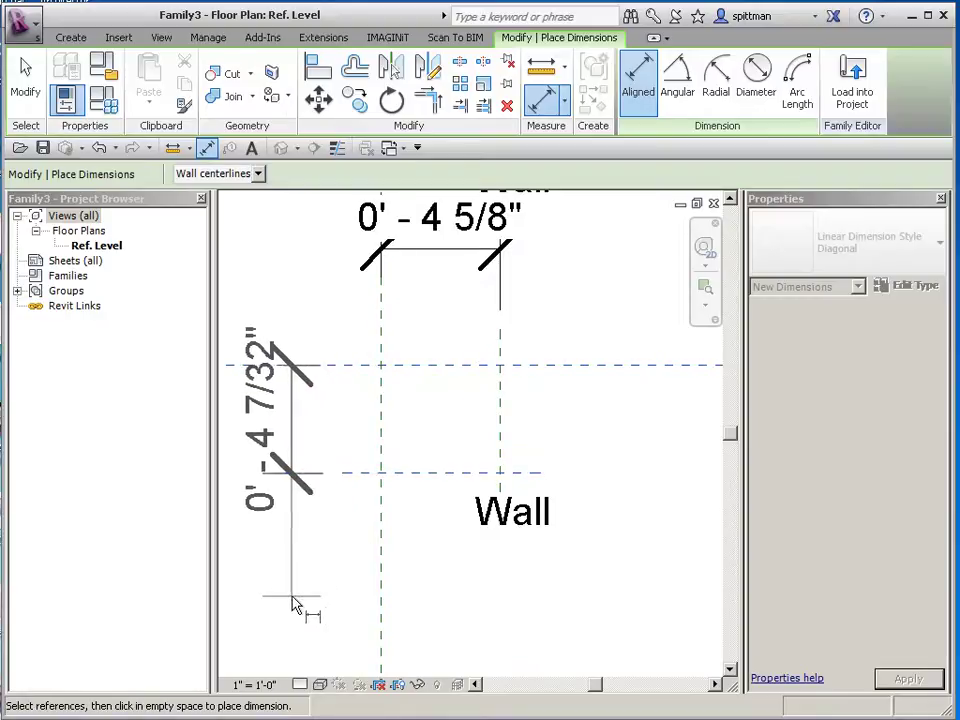
{"action": "left_click", "coordinate": [295, 605]}
{"action": "scroll", "coordinate": [530, 490], "scroll_direction": "down", "scroll_amount": 2}
{"action": "middle_click_drag", "start_coordinate": [568, 456], "coordinate": [572, 483]}
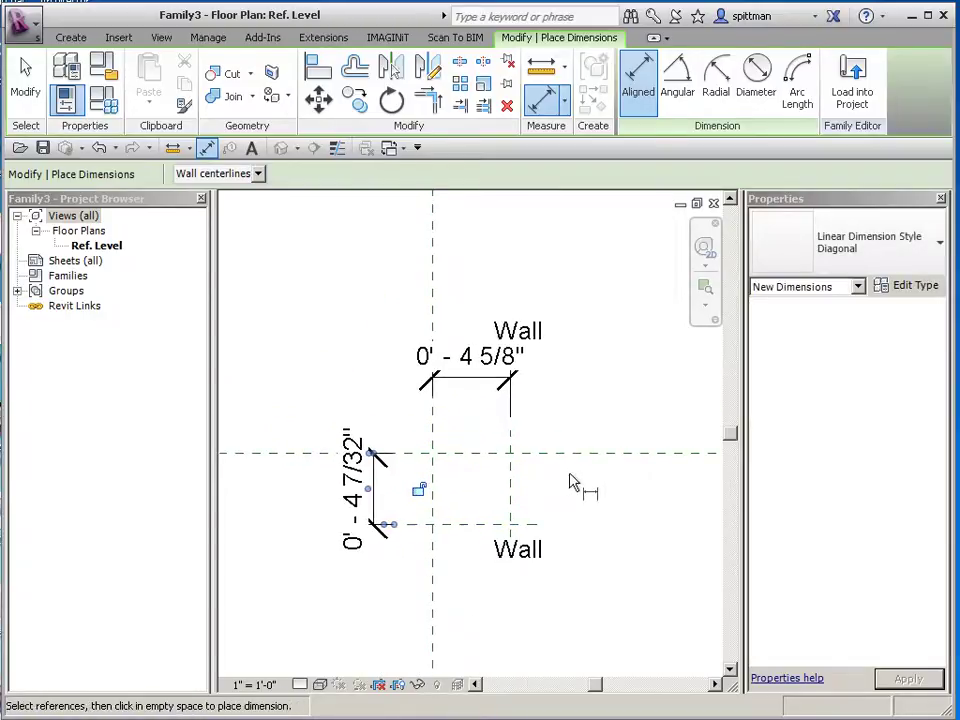
{"action": "key", "text": "Escape"}
{"action": "key", "text": "Escape"}
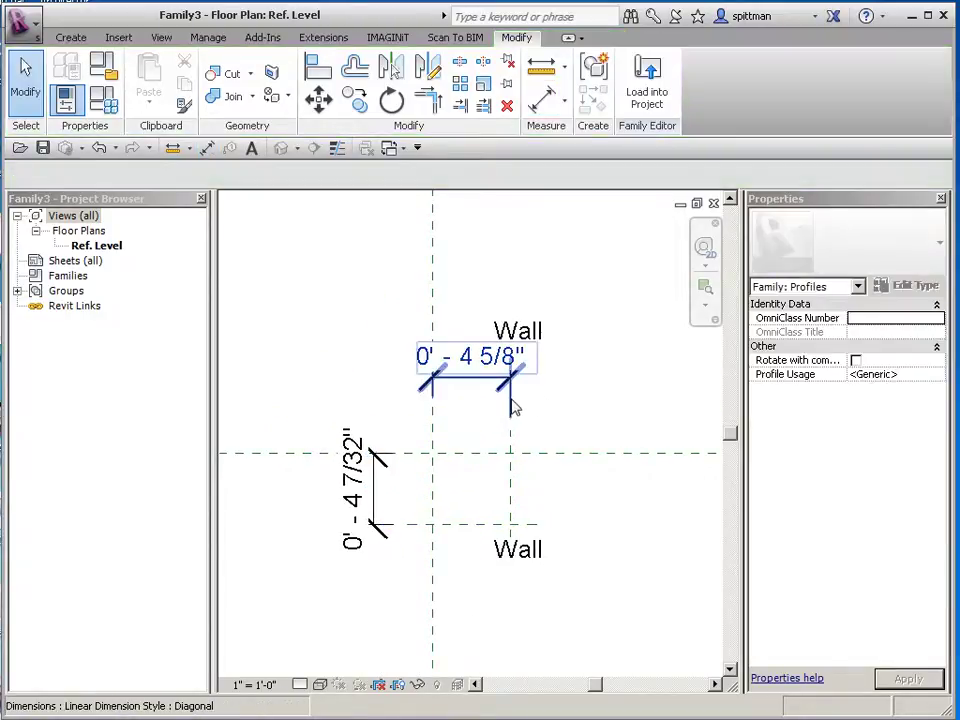
{"action": "left_click", "coordinate": [512, 407]}
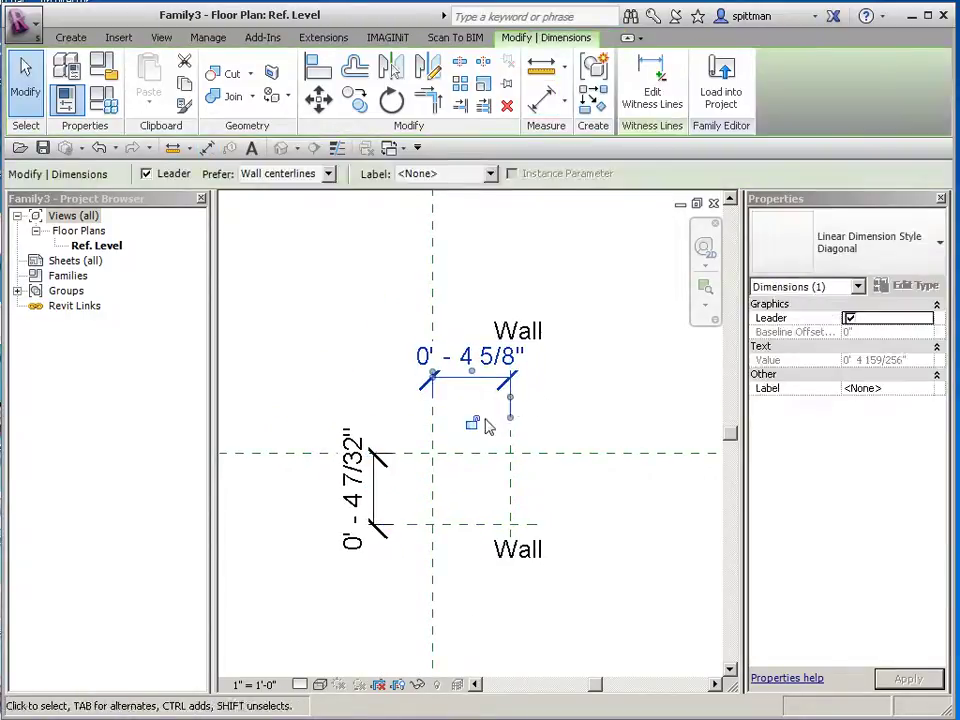
- Label both dimensions with a new type parameter named Chamfer Size
{"action": "left_click", "coordinate": [378, 500], "text": "ctrl"}
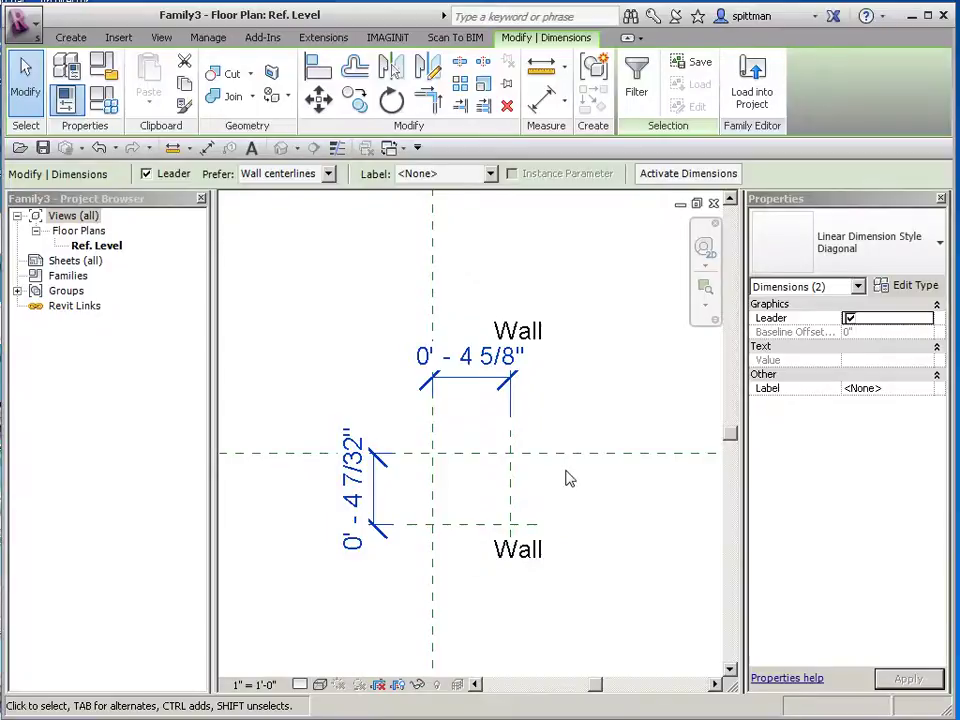
{"action": "left_click", "coordinate": [489, 175]}
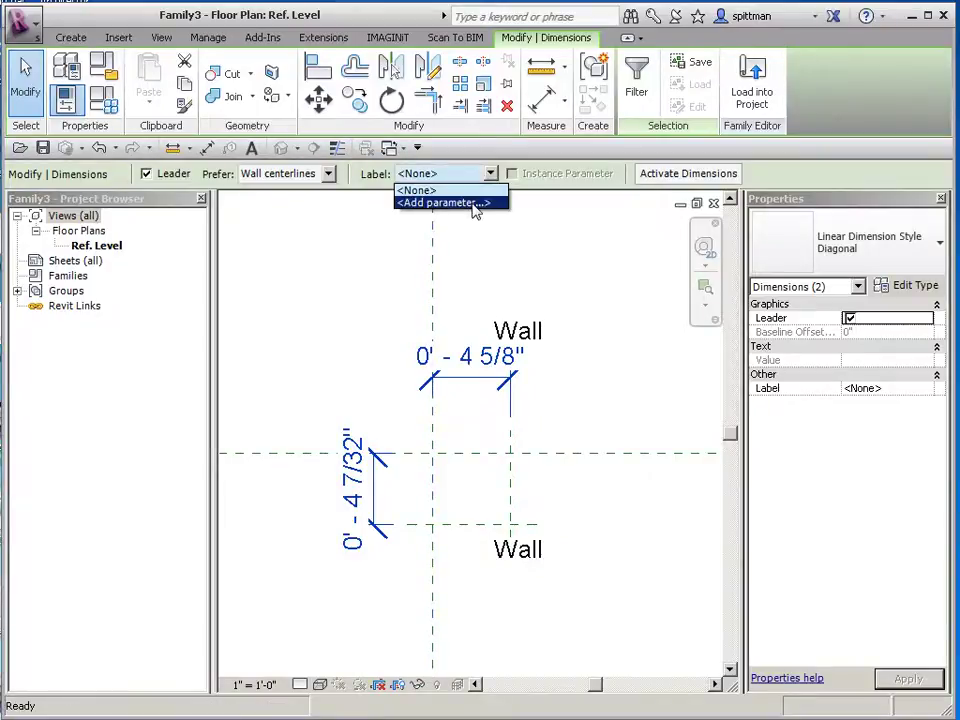
{"action": "left_click", "coordinate": [476, 206]}
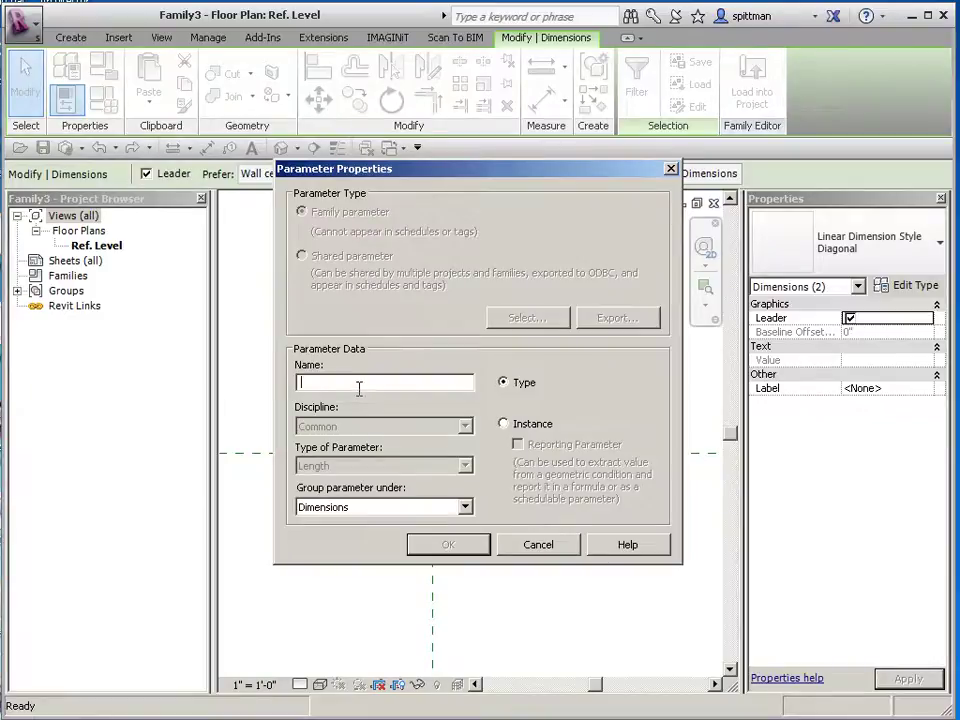
{"action": "type", "text": "Chamfer Size"}
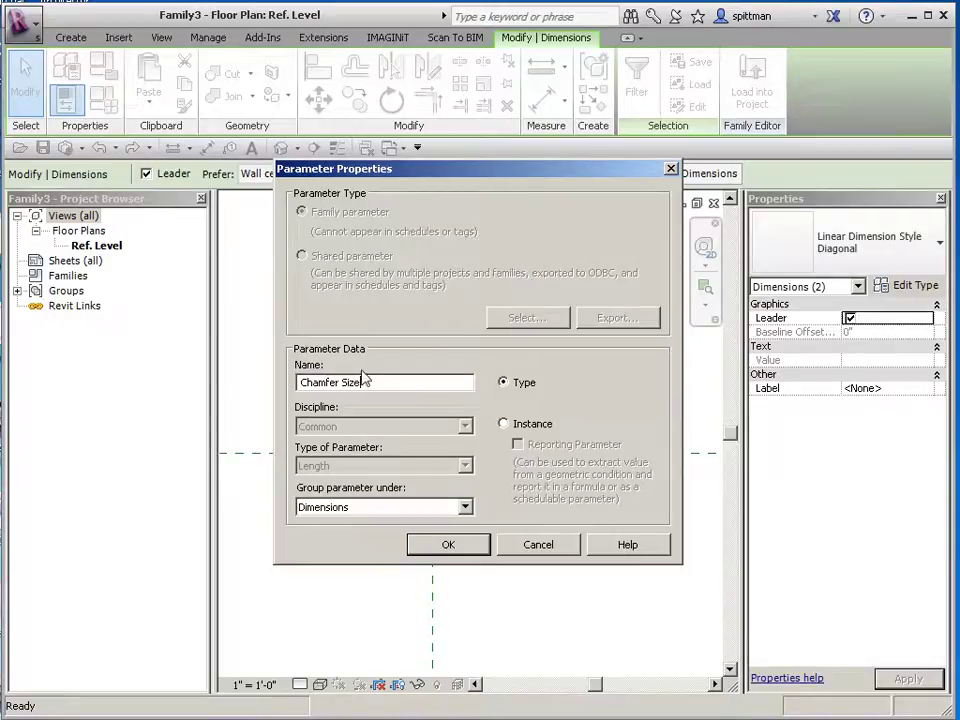
{"action": "left_click", "coordinate": [449, 544]}
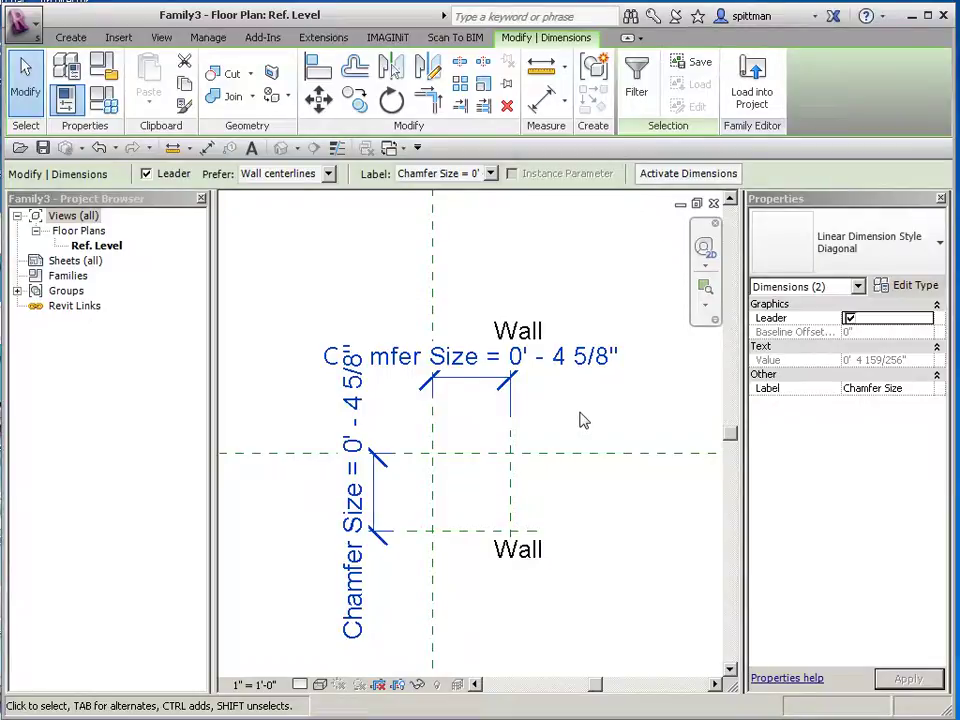
- Set the project length units to Fractional inches using the UN command
{"action": "key", "text": "u"}
{"action": "key", "text": "n"}
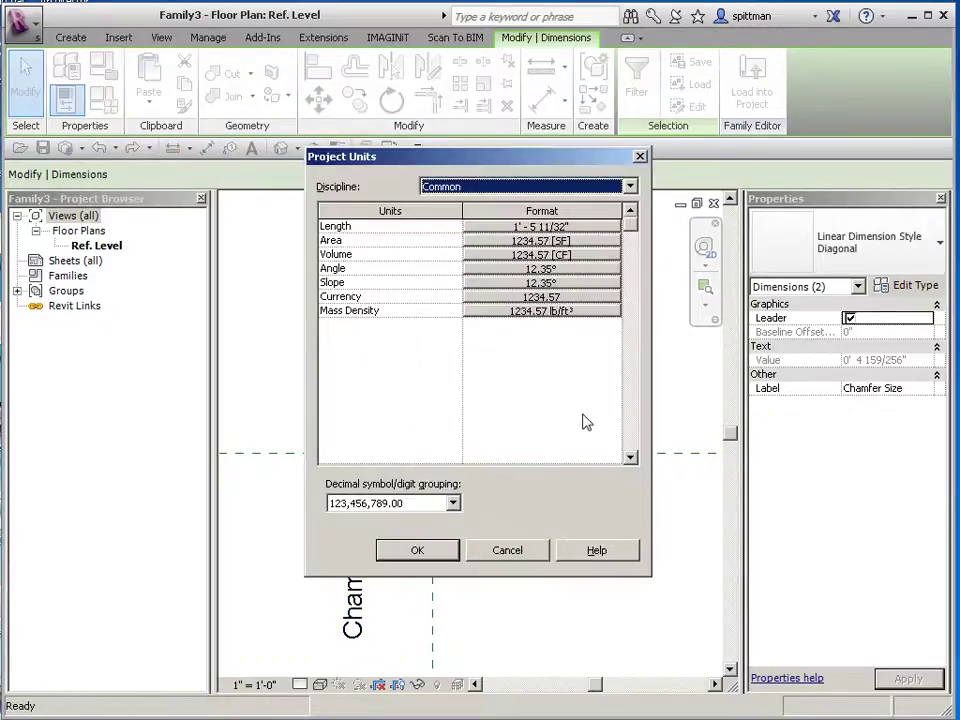
{"action": "left_click", "coordinate": [570, 226]}
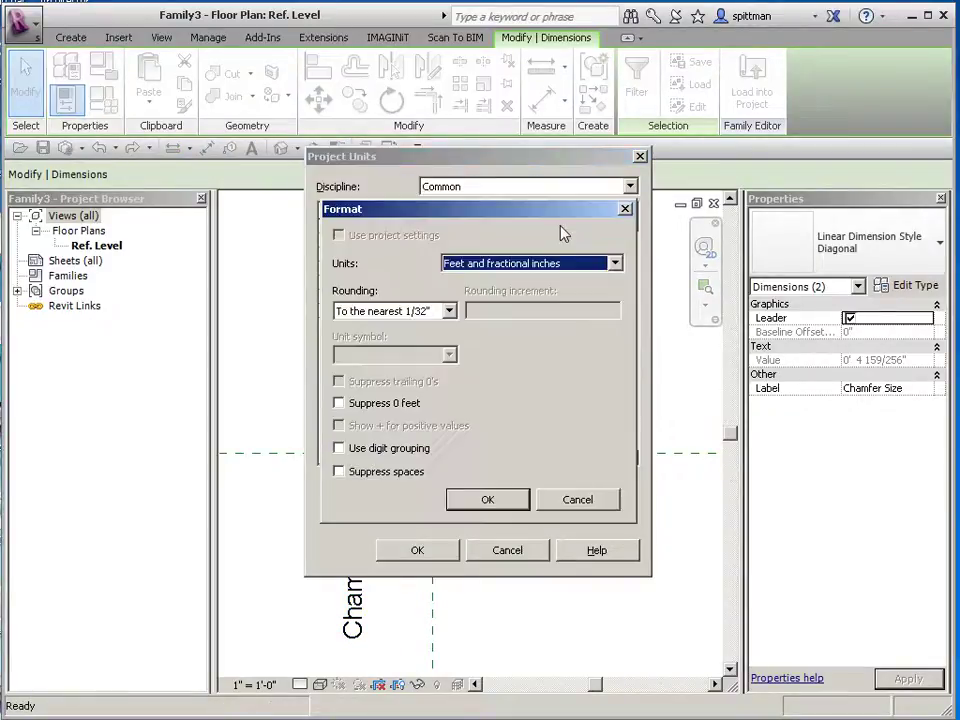
{"action": "left_click", "coordinate": [533, 263]}
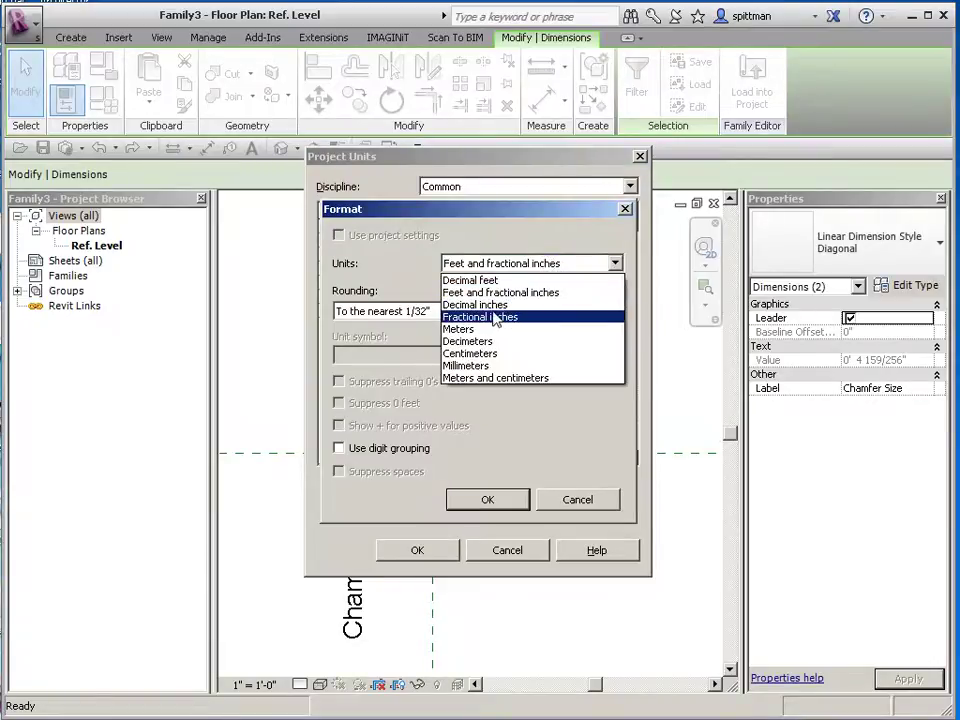
{"action": "left_click", "coordinate": [494, 317]}
{"action": "left_click", "coordinate": [480, 499]}
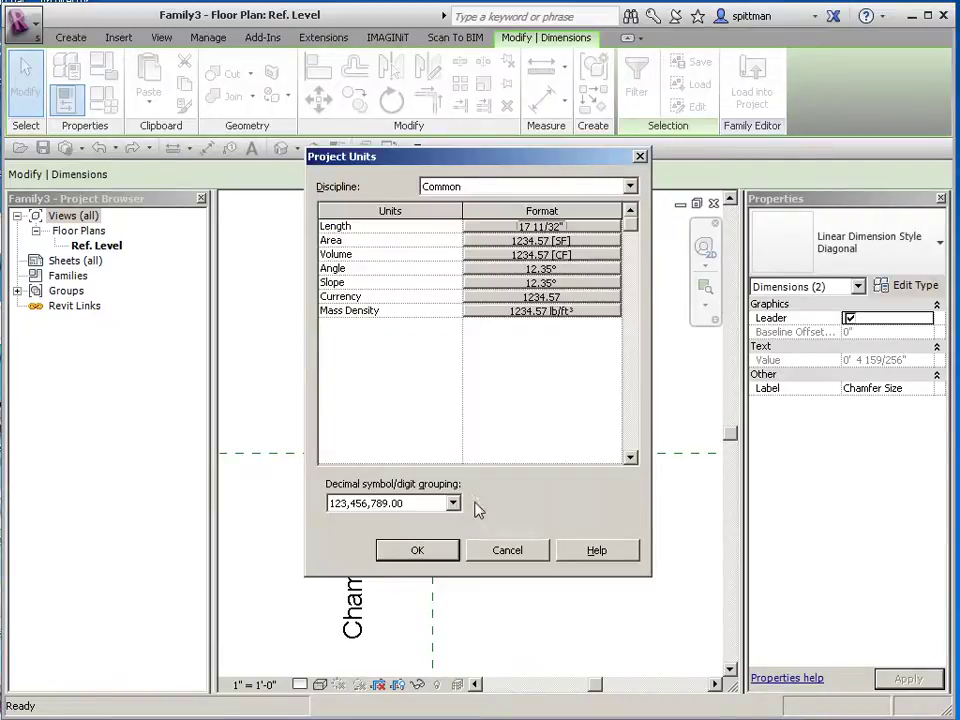
{"action": "left_click", "coordinate": [439, 551]}
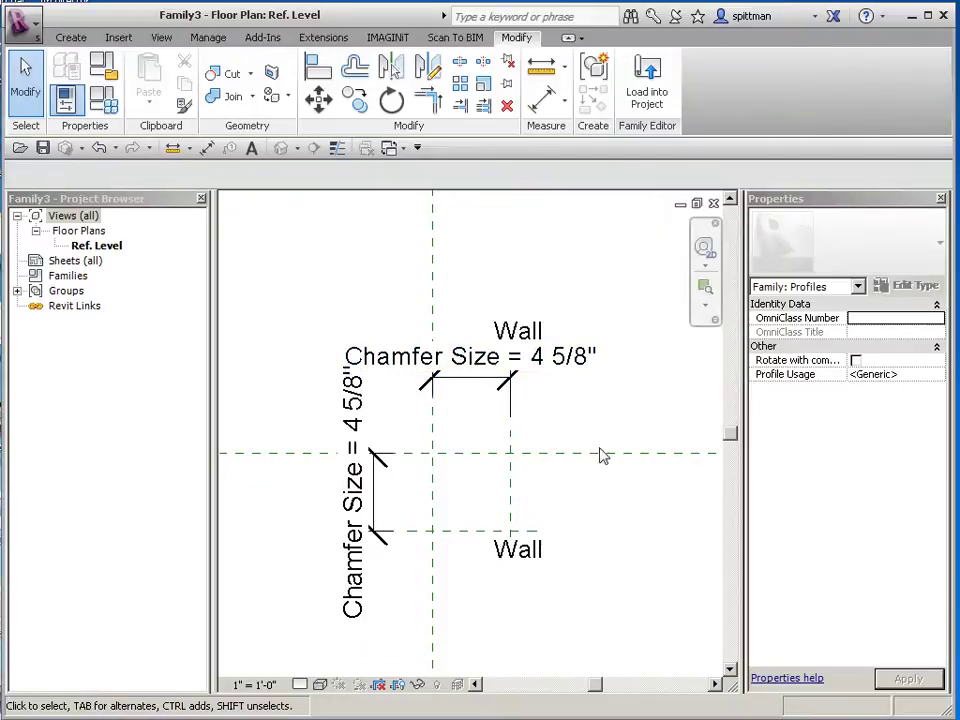
- Change the Chamfer Size value to 3" in Family Types
{"action": "left_click", "coordinate": [110, 110]}
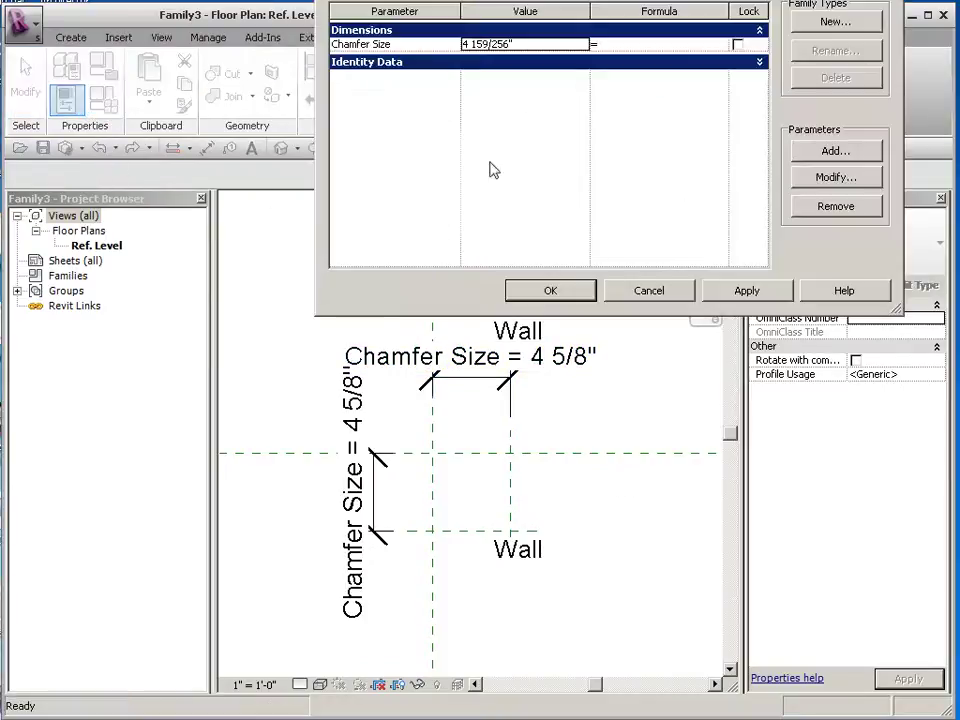
{"action": "left_click", "coordinate": [534, 46]}
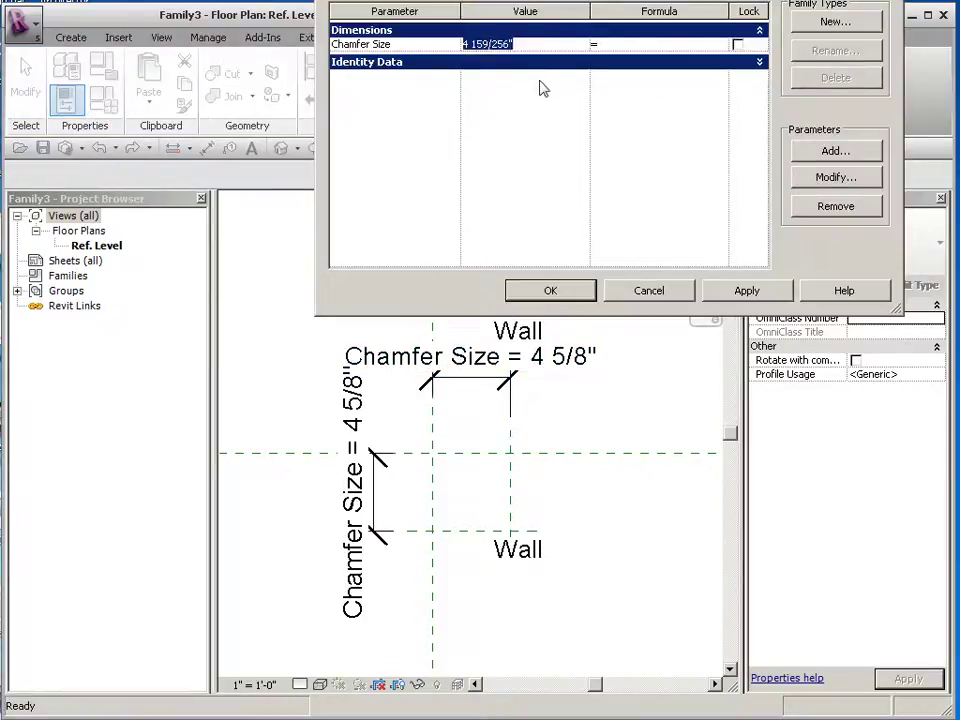
{"action": "type", "text": "3\""}
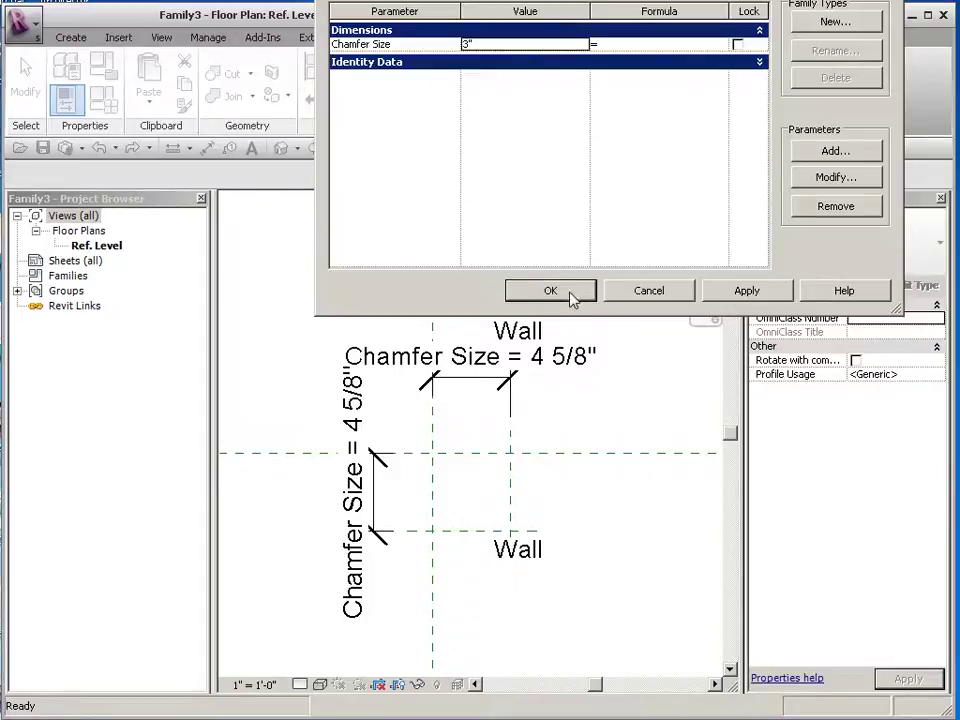
{"action": "left_click", "coordinate": [572, 296]}
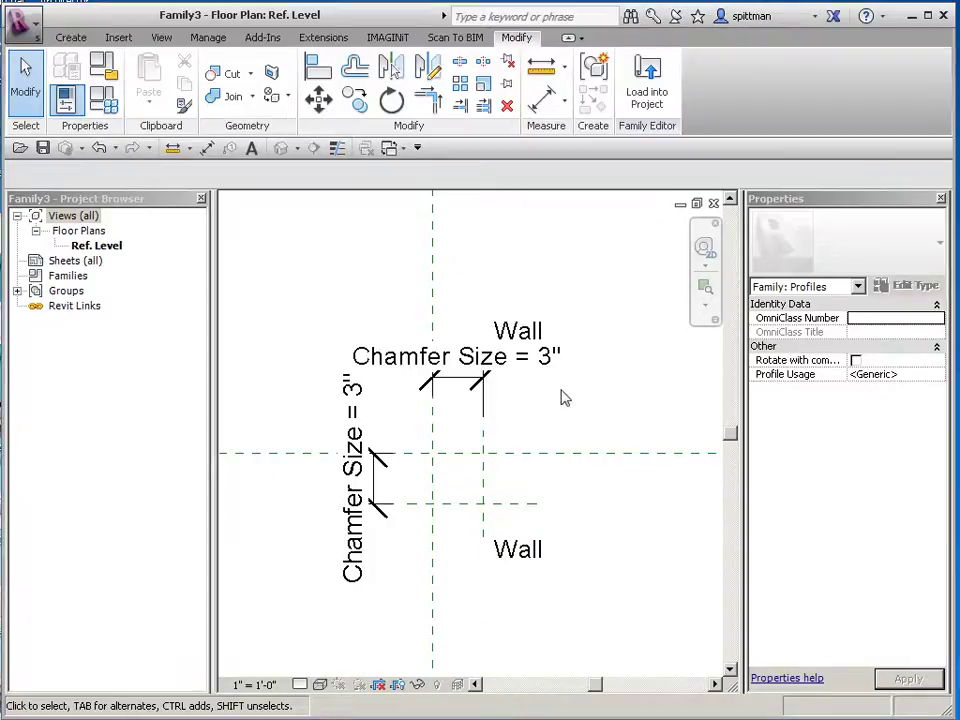
{"action": "scroll", "coordinate": [556, 379], "scroll_direction": "up", "scroll_amount": 3}
{"action": "mouse_move", "coordinate": [553, 379]}
{"action": "middle_mouse_down"}
{"action": "mouse_move", "coordinate": [576, 379]}
{"action": "mouse_move", "coordinate": [600, 345]}
{"action": "middle_mouse_up"}
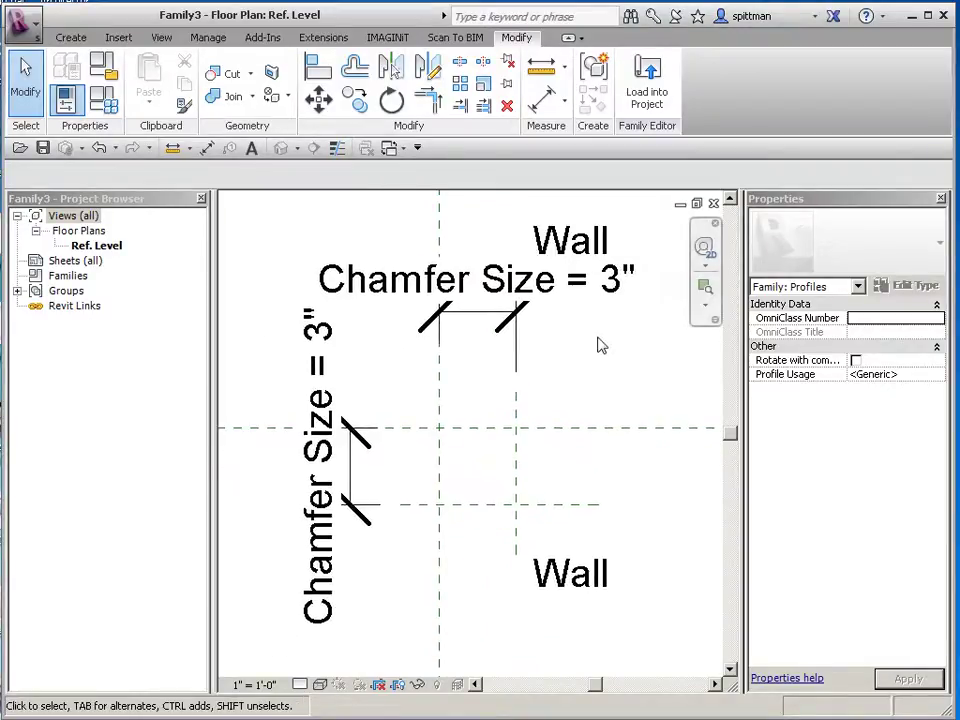
{"action": "left_click", "coordinate": [74, 42]}
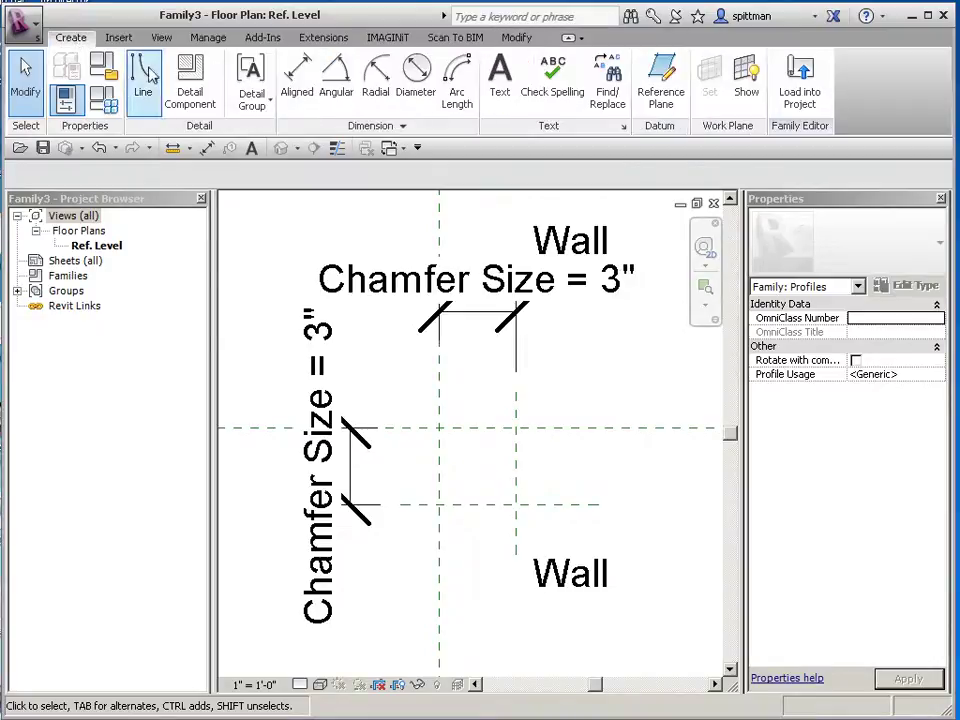
- Draw the vertical leg, top leg and diagonal lines forming a closed triangle between the planes
{"action": "left_click", "coordinate": [146, 75]}
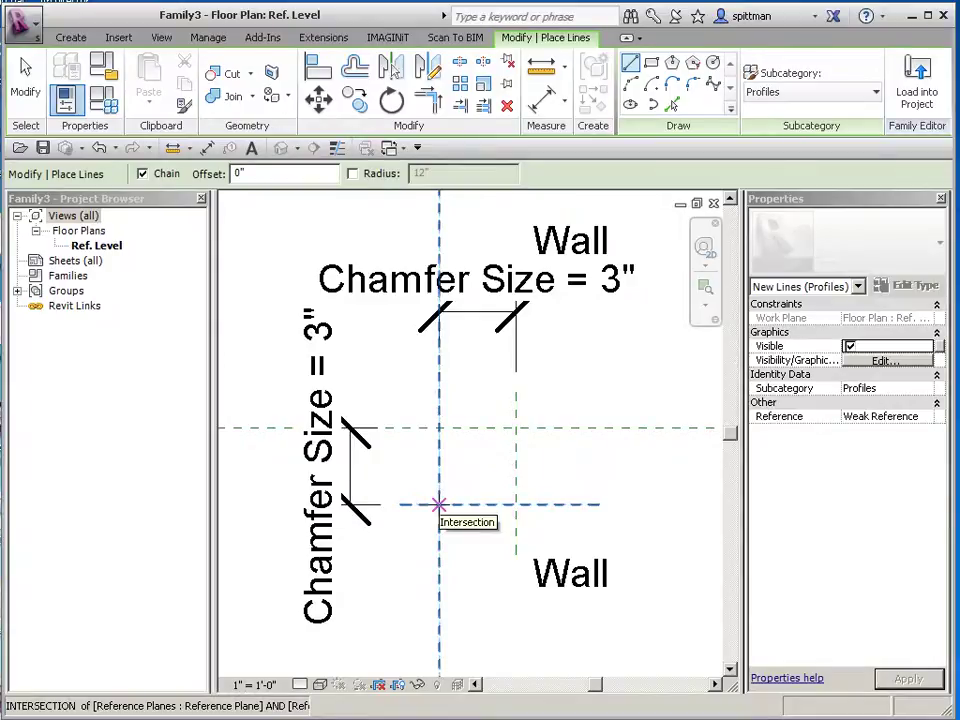
{"action": "left_click", "coordinate": [438, 505]}
{"action": "left_click", "coordinate": [438, 428]}
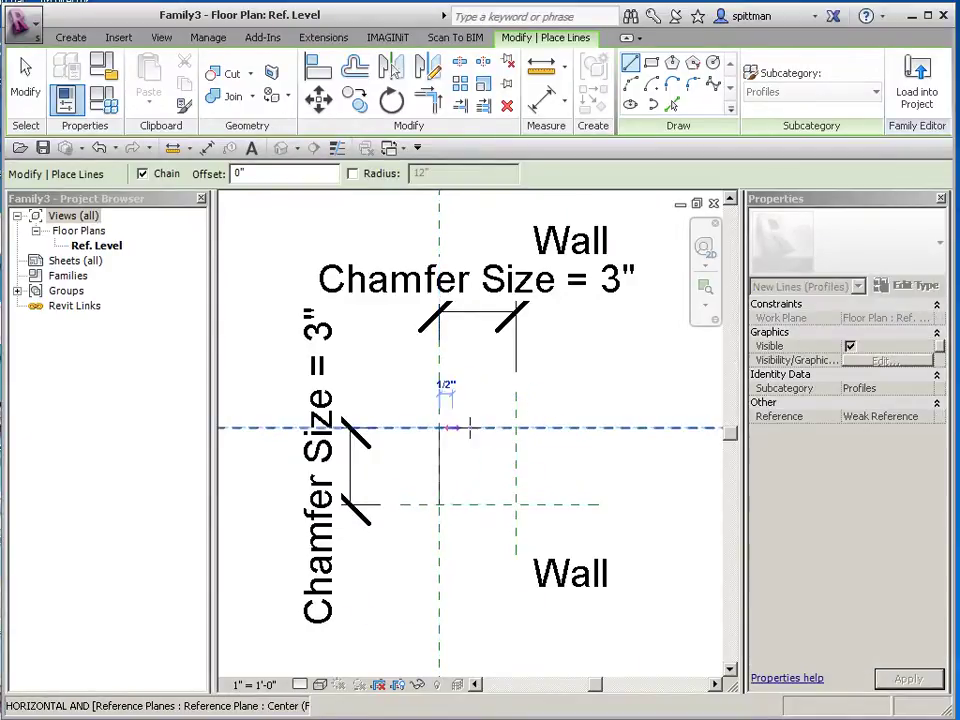
{"action": "left_click", "coordinate": [515, 428]}
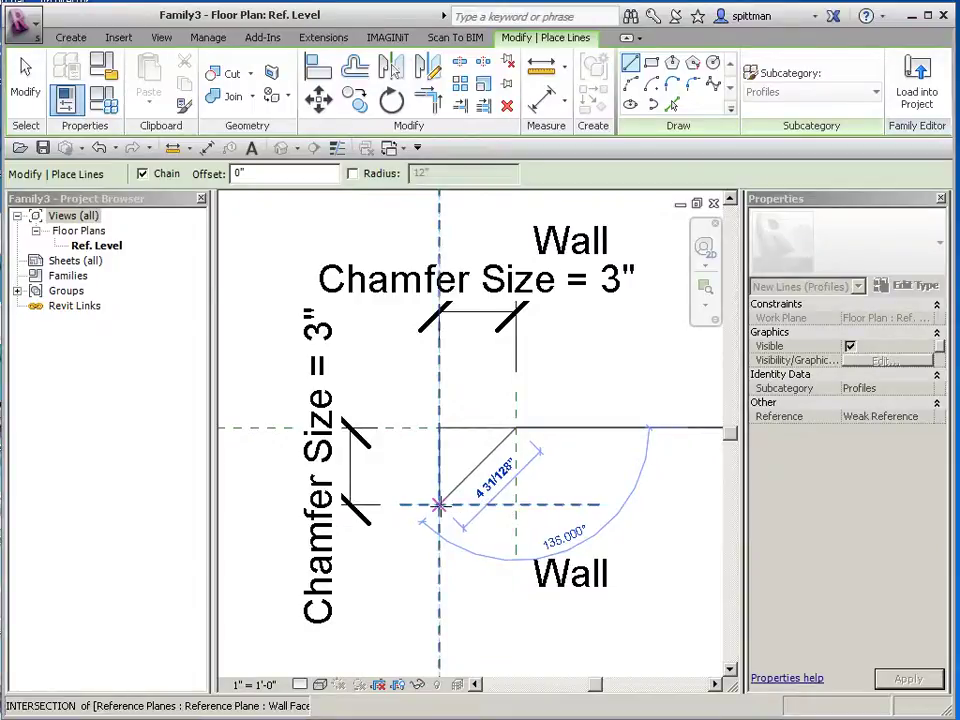
{"action": "left_click", "coordinate": [439, 504]}
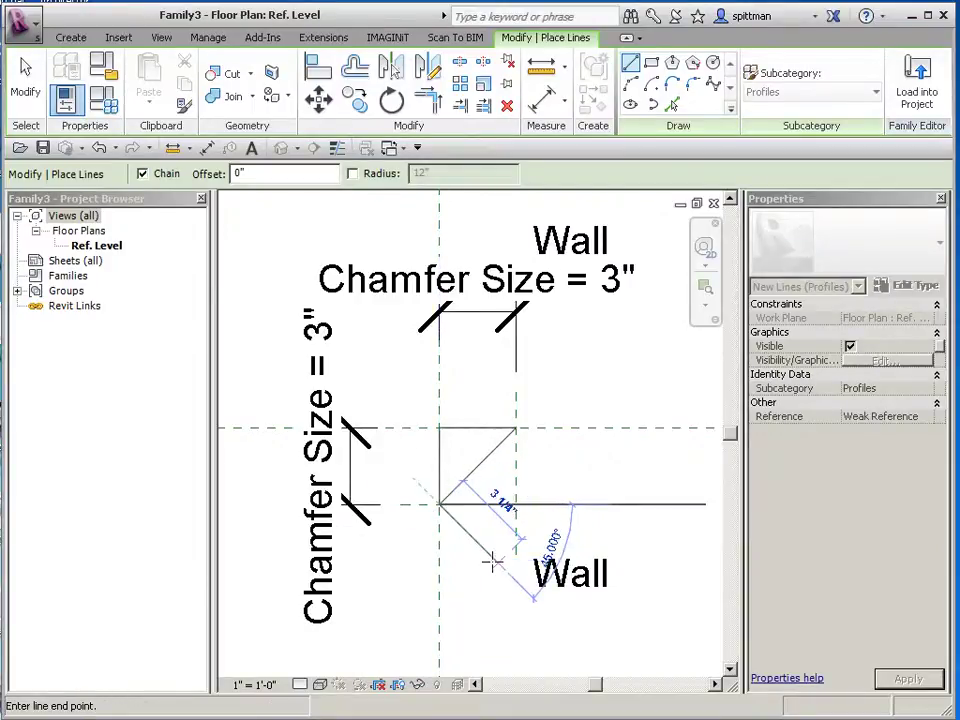
{"action": "key", "text": "Escape"}
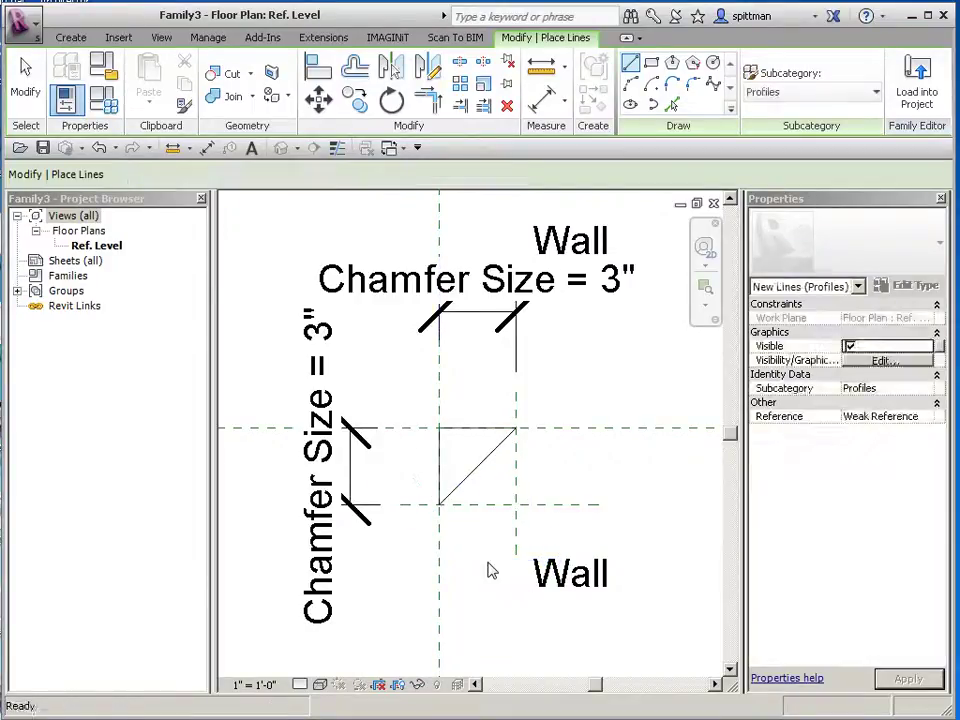
{"action": "key", "text": "Escape"}
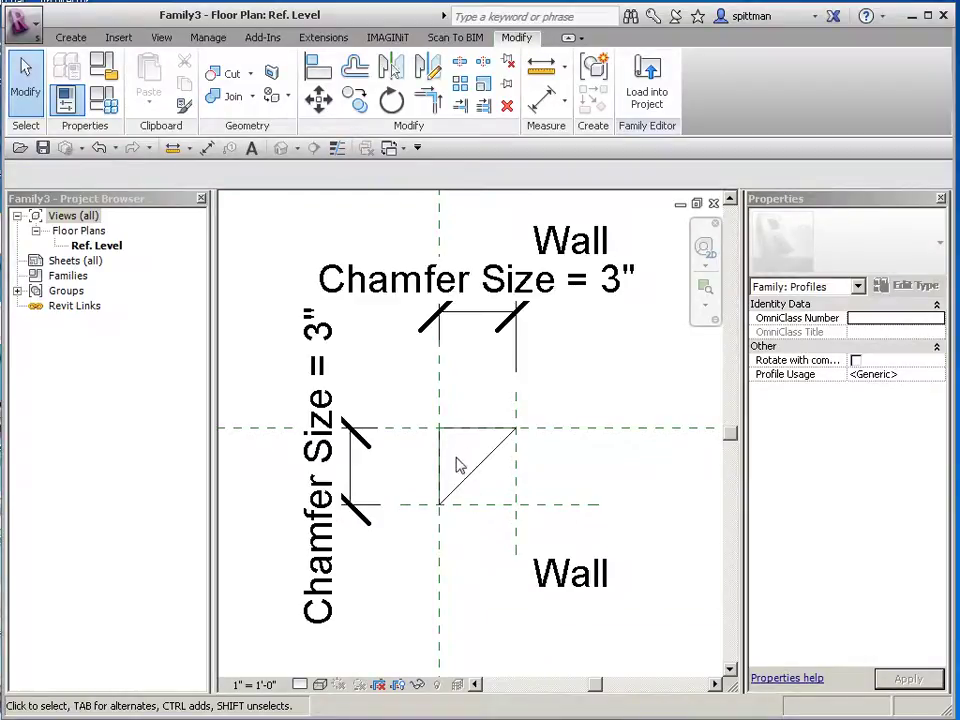
- Change the Chamfer Size value to 1" in Family Types
{"action": "left_click", "coordinate": [102, 93]}
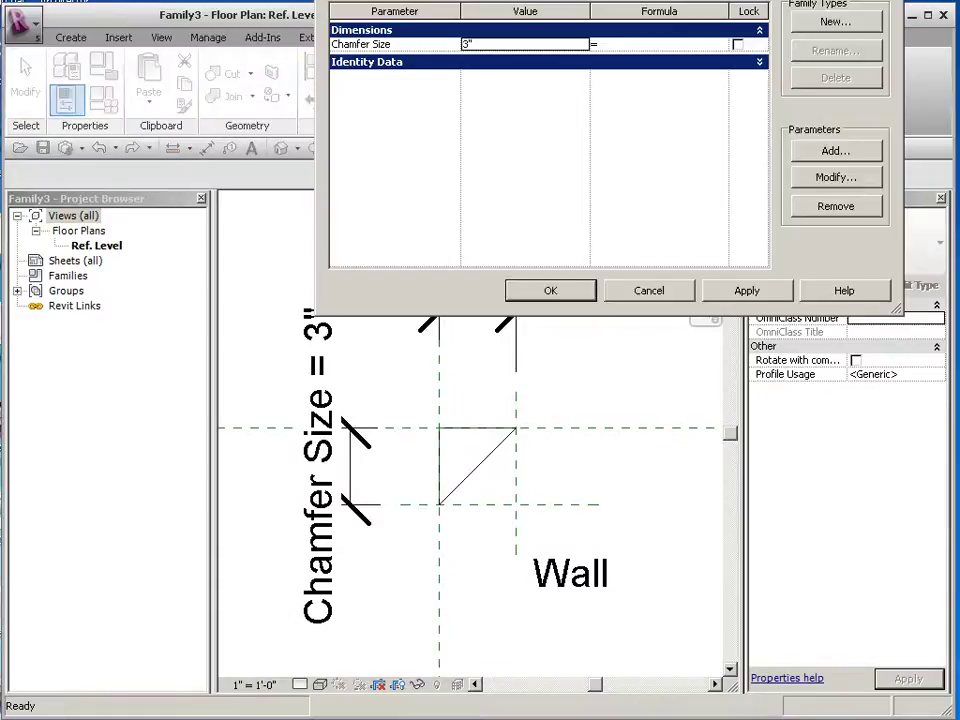
{"action": "left_click", "coordinate": [417, 204]}
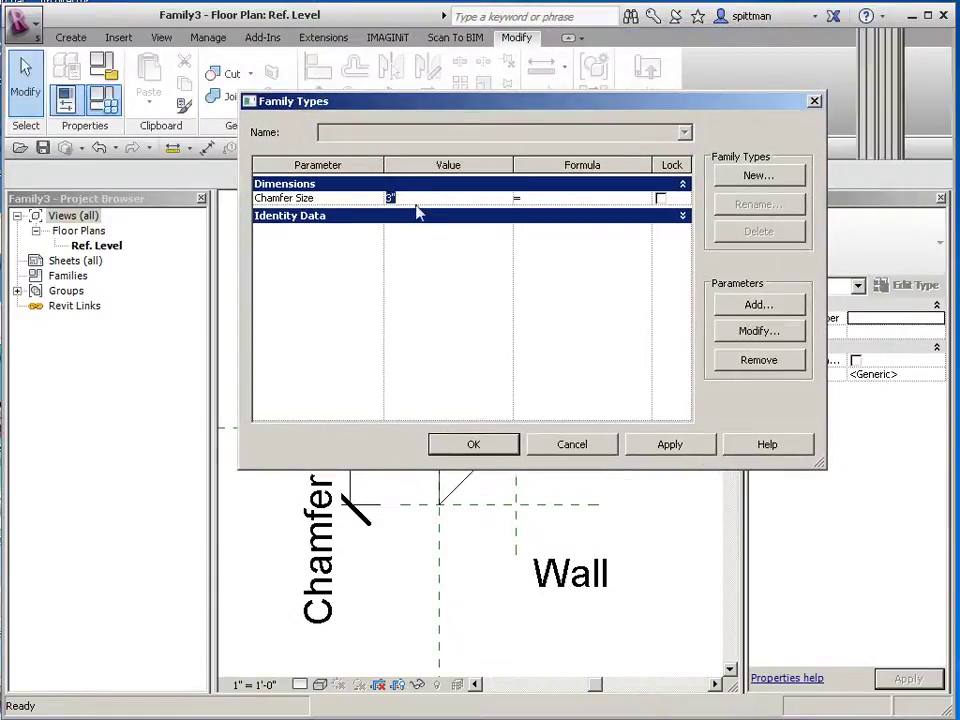
{"action": "type", "text": "1"}
{"action": "left_click", "coordinate": [669, 448]}
{"action": "left_click", "coordinate": [476, 444]}
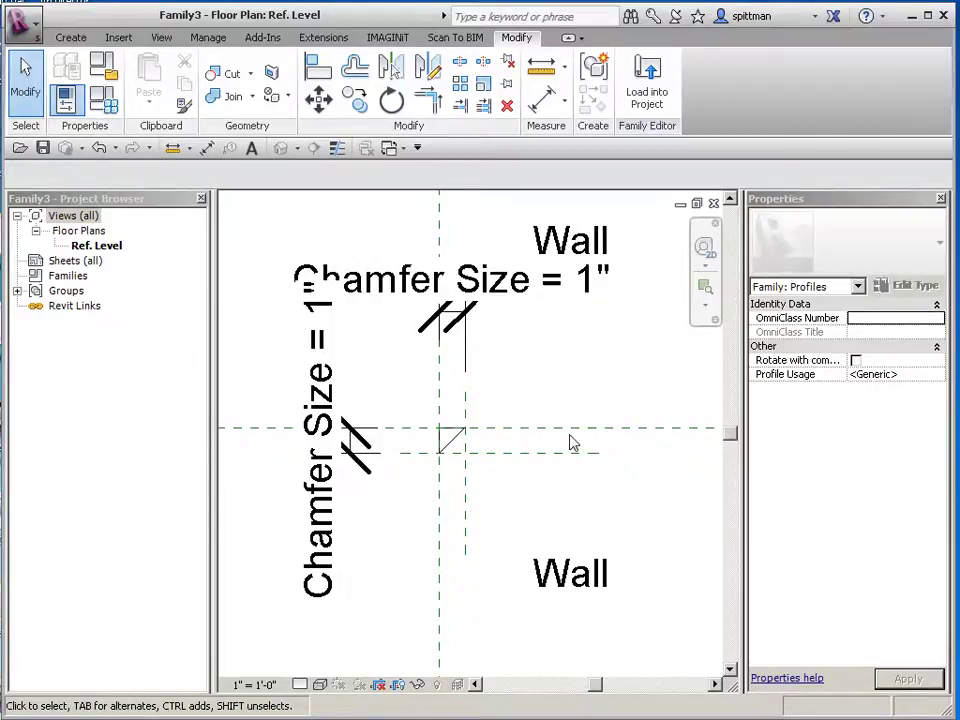
- Create a new family type named 1" Chamfer
{"action": "left_click", "coordinate": [90, 97]}
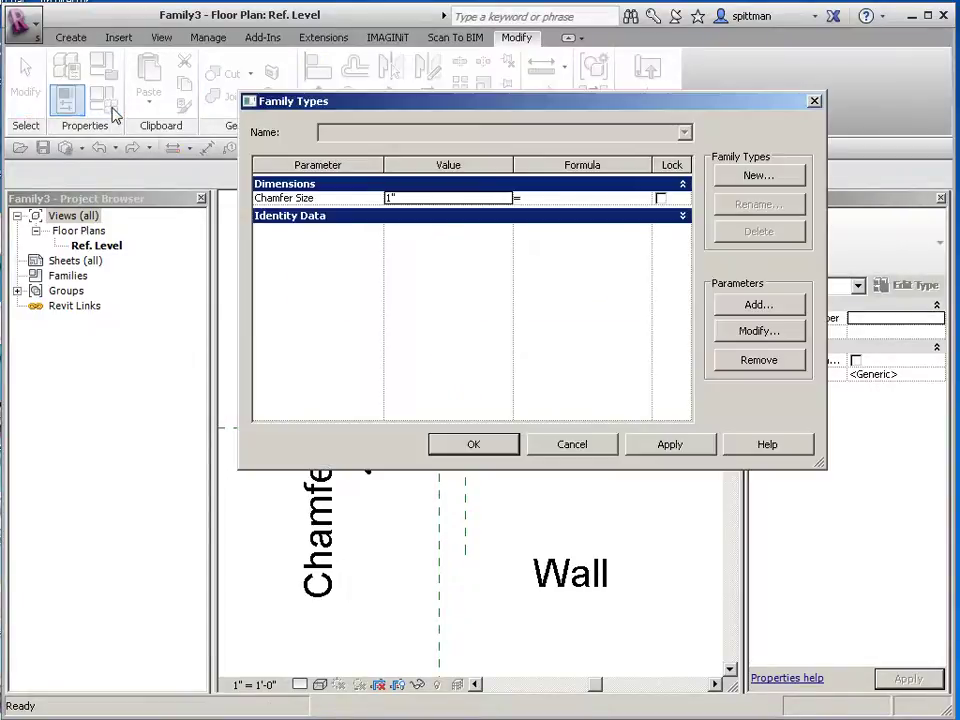
{"action": "left_click", "coordinate": [757, 176]}
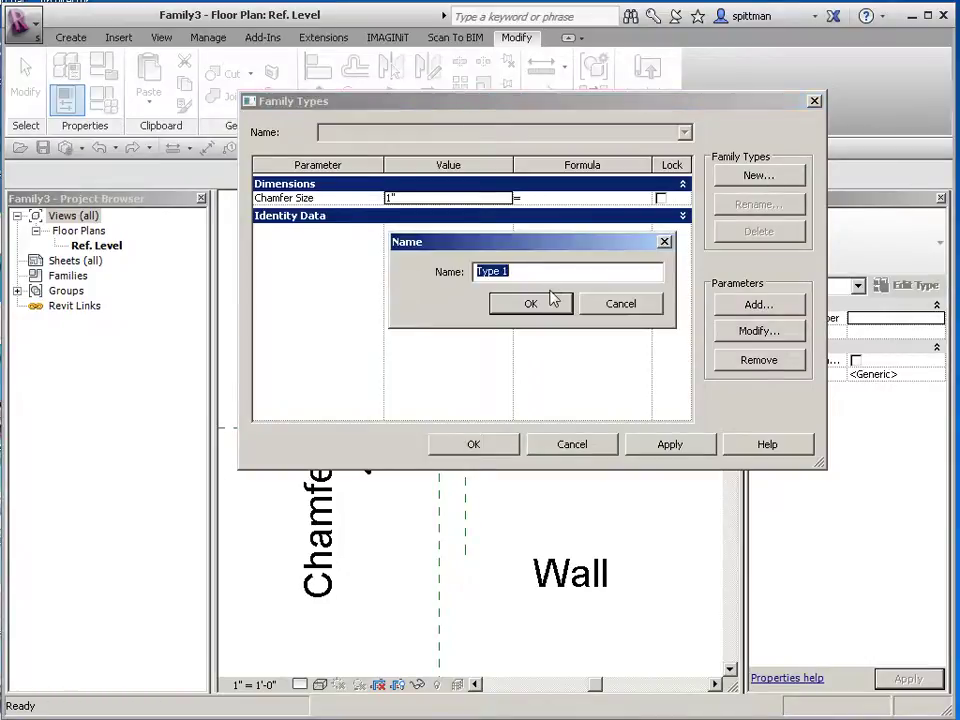
{"action": "type", "text": "1"}
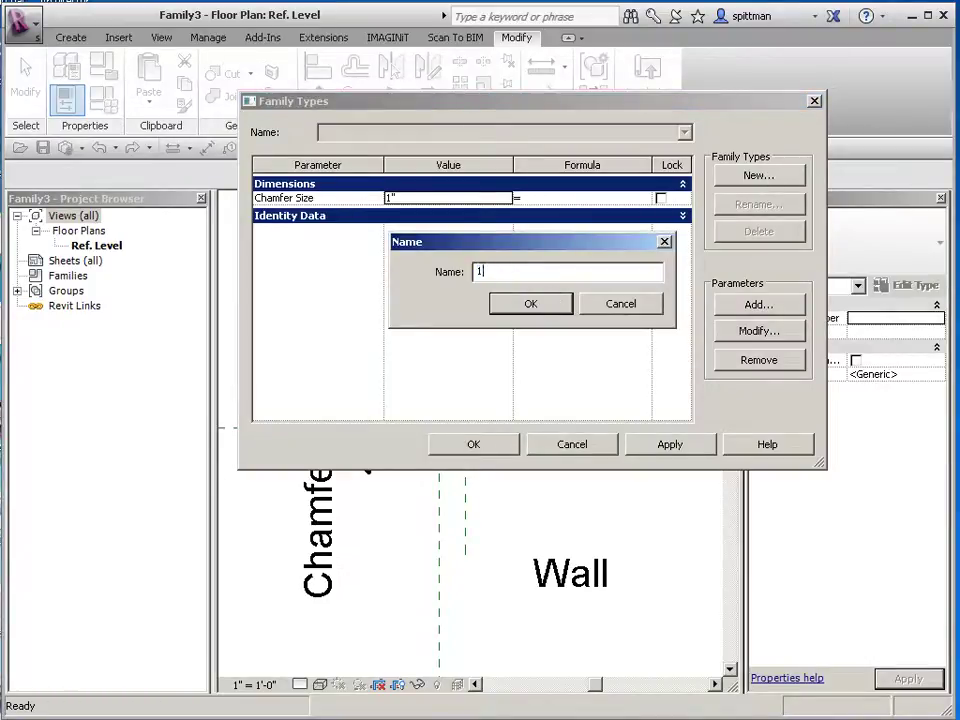
{"action": "type", "text": "\" Chamfer"}
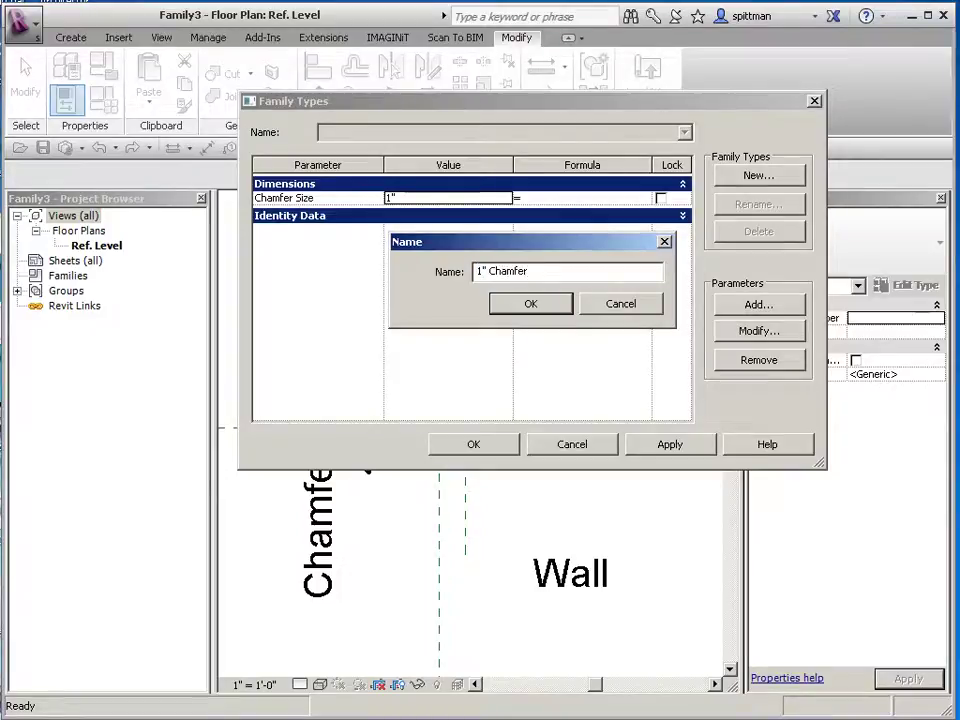
{"action": "left_click", "coordinate": [561, 303]}
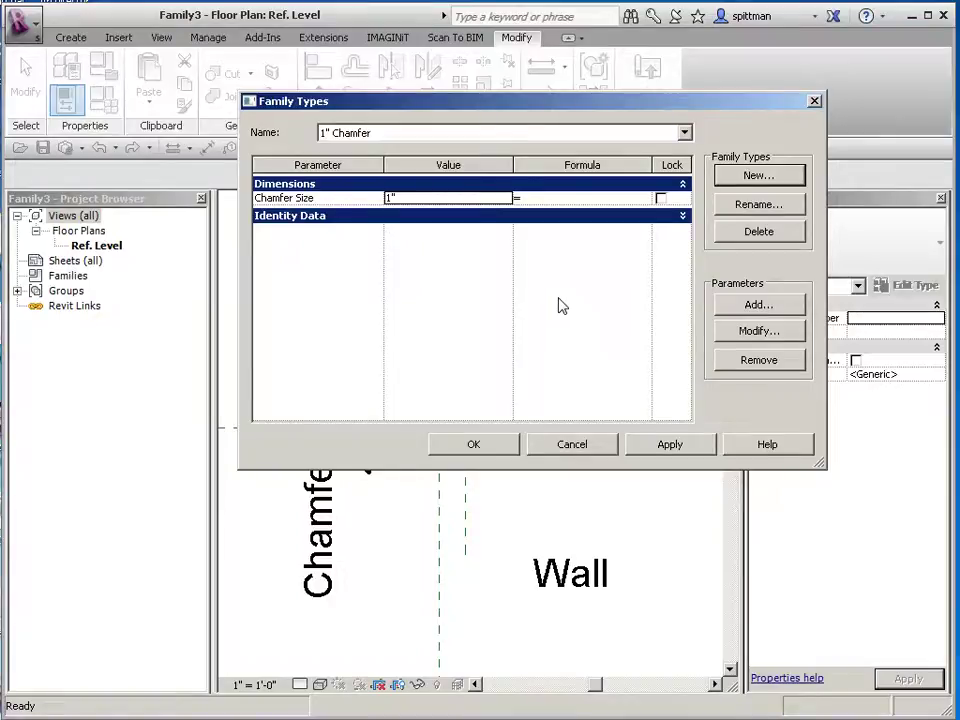
{"action": "left_click", "coordinate": [476, 444]}
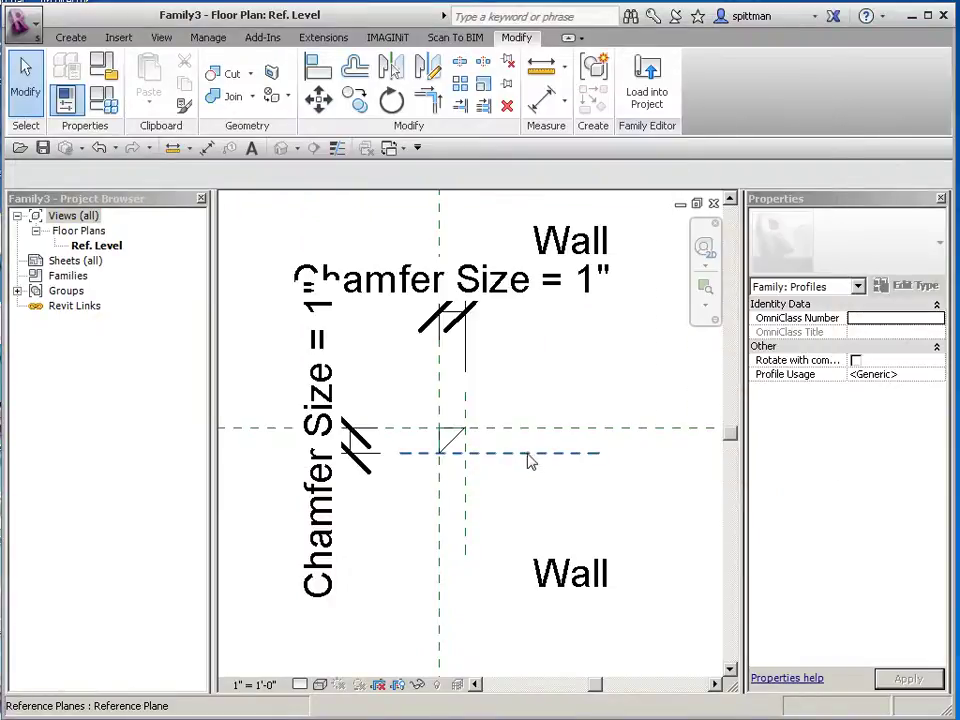
- Save the family as Reveal Chamfer.rfa in the _Families folder
{"action": "left_click", "coordinate": [28, 26]}
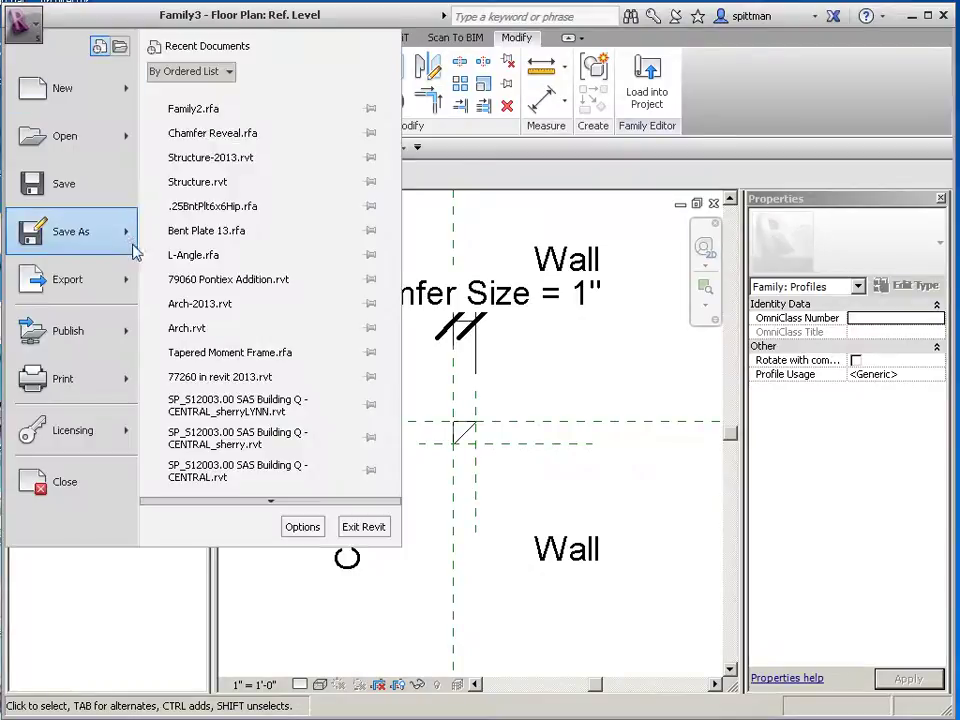
{"action": "mouse_move", "coordinate": [130, 248]}
{"action": "left_click", "coordinate": [208, 165]}
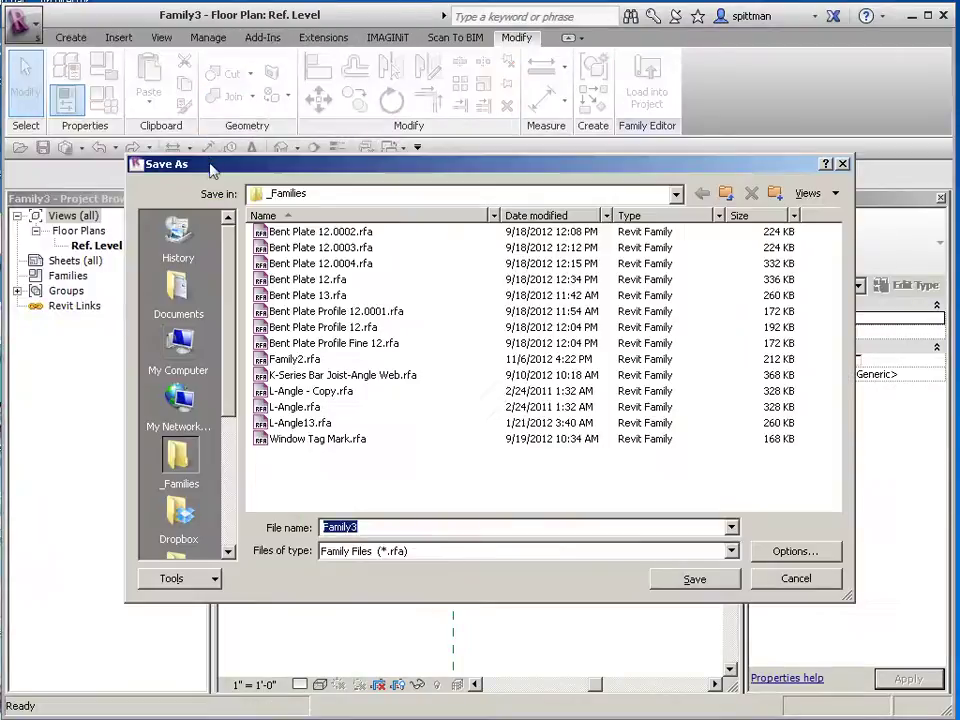
{"action": "left_click", "coordinate": [186, 474]}
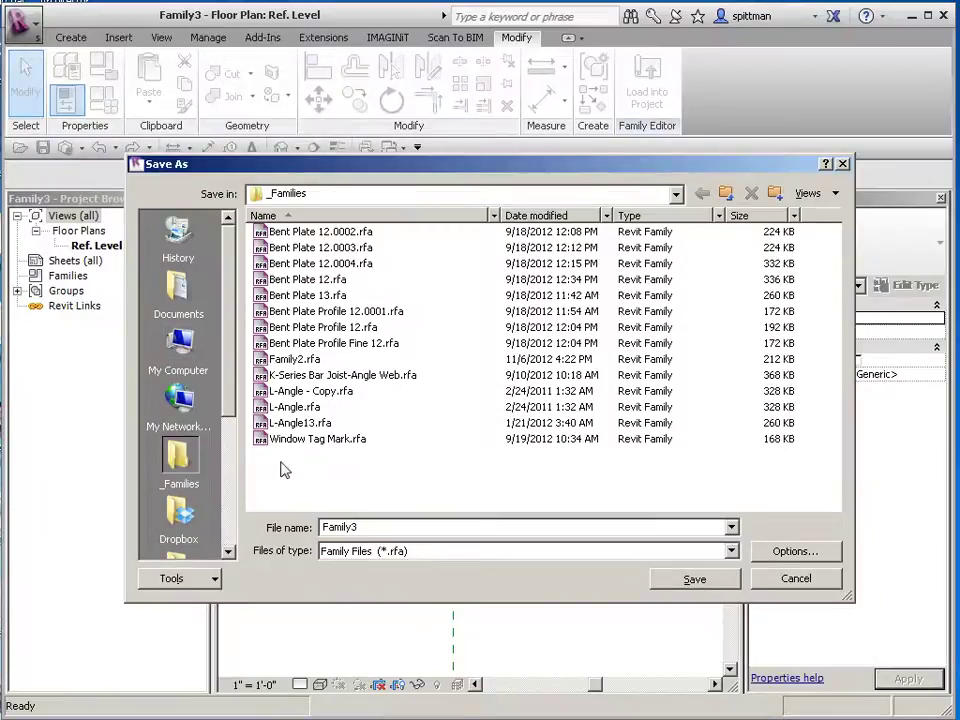
{"action": "double_click", "coordinate": [364, 526]}
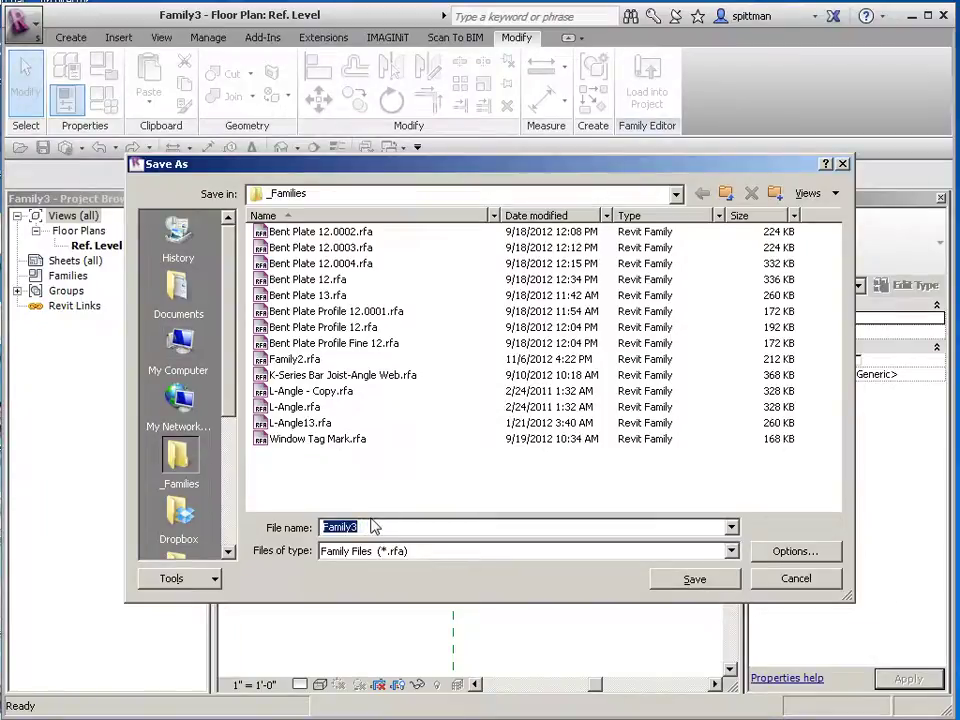
{"action": "type", "text": "Reveal Chamfer"}
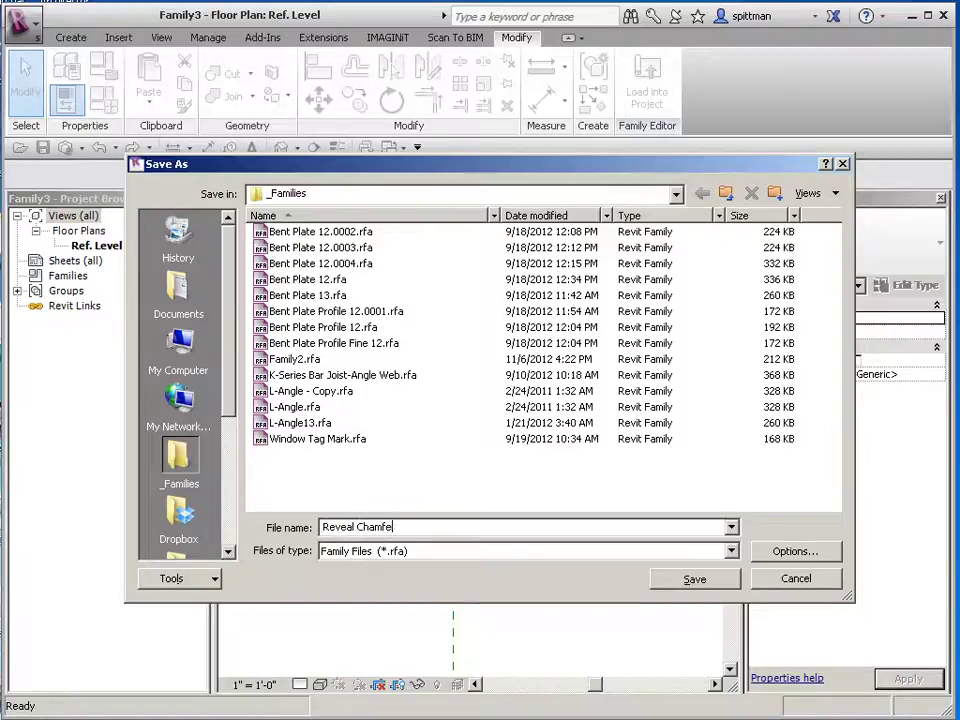
{"action": "left_click", "coordinate": [680, 580]}
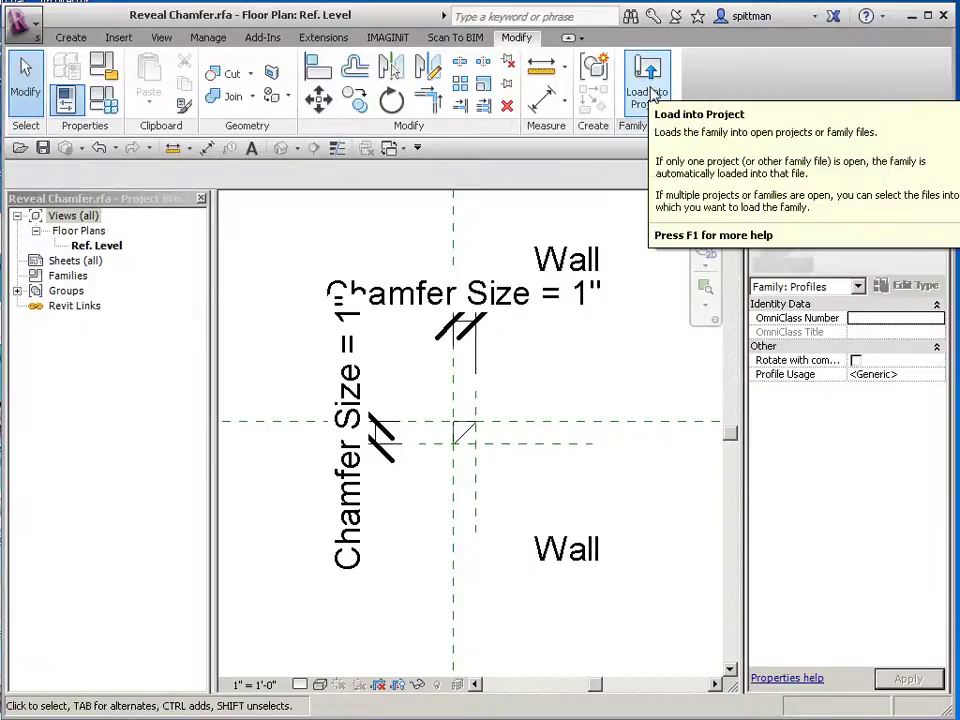
- Load the family into Project1 and draw a horizontal Foundation - 12" Concrete wall on Level 1
{"action": "left_click", "coordinate": [652, 90]}
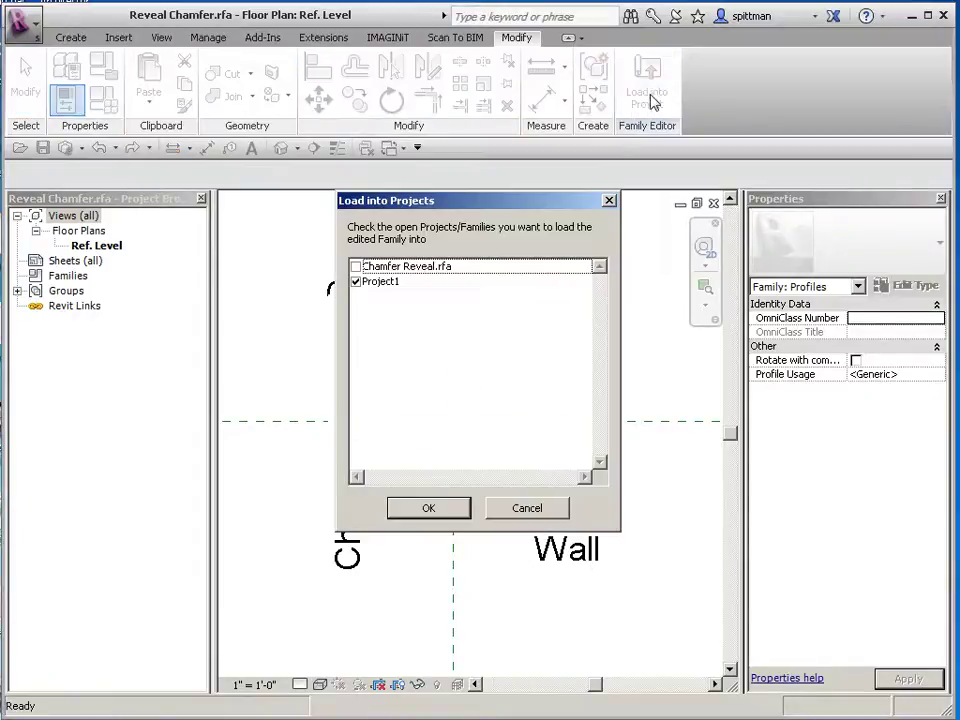
{"action": "left_click", "coordinate": [428, 508]}
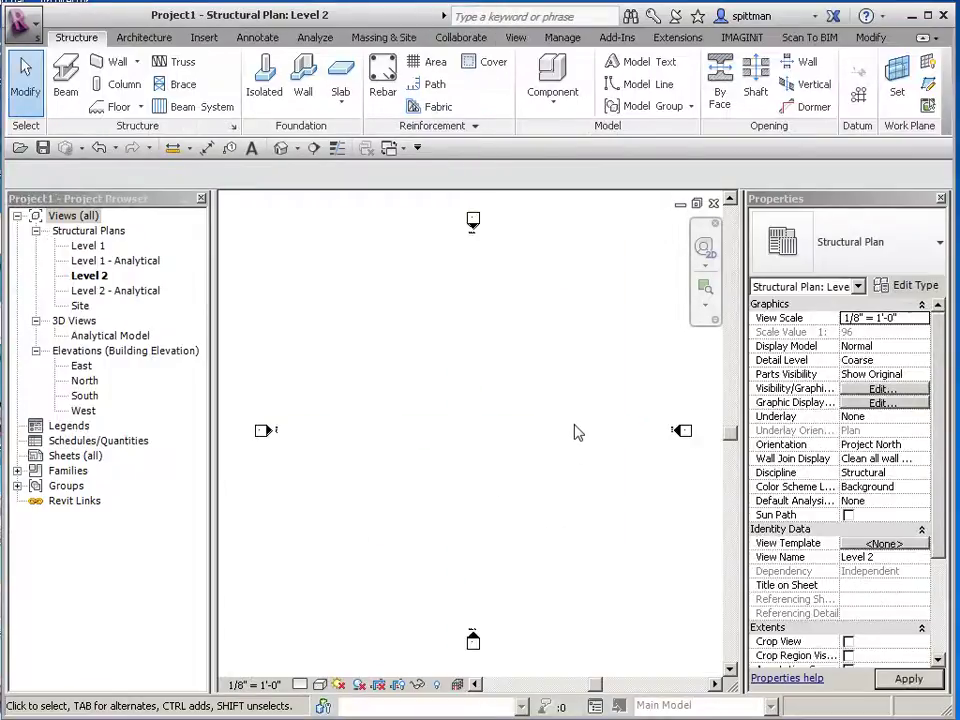
{"action": "left_click", "coordinate": [122, 62]}
{"action": "left_click", "coordinate": [875, 251]}
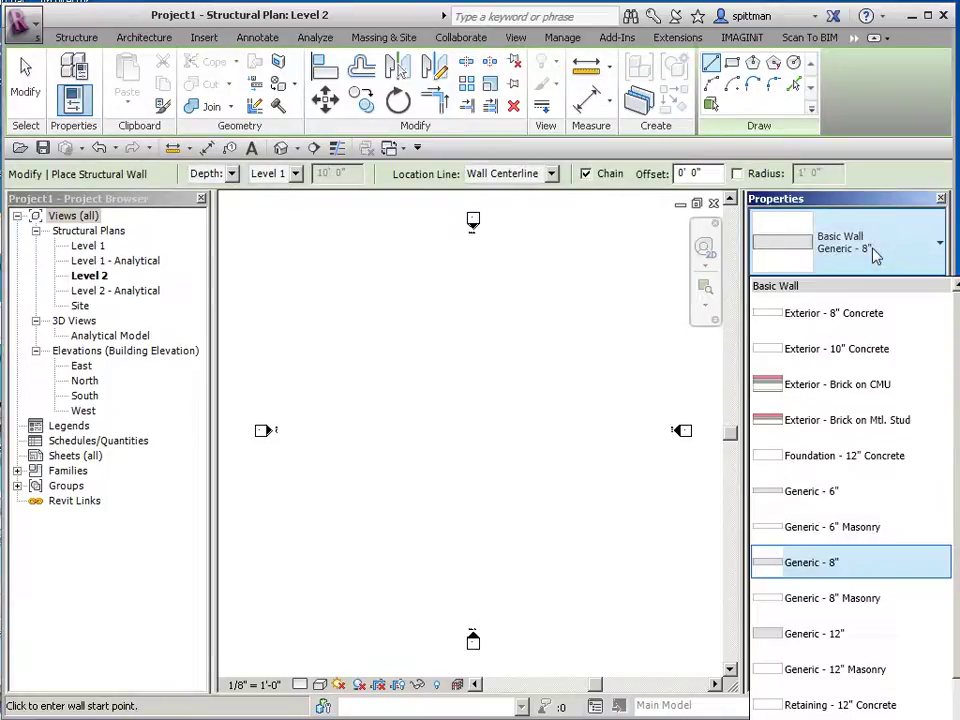
{"action": "left_click", "coordinate": [828, 458]}
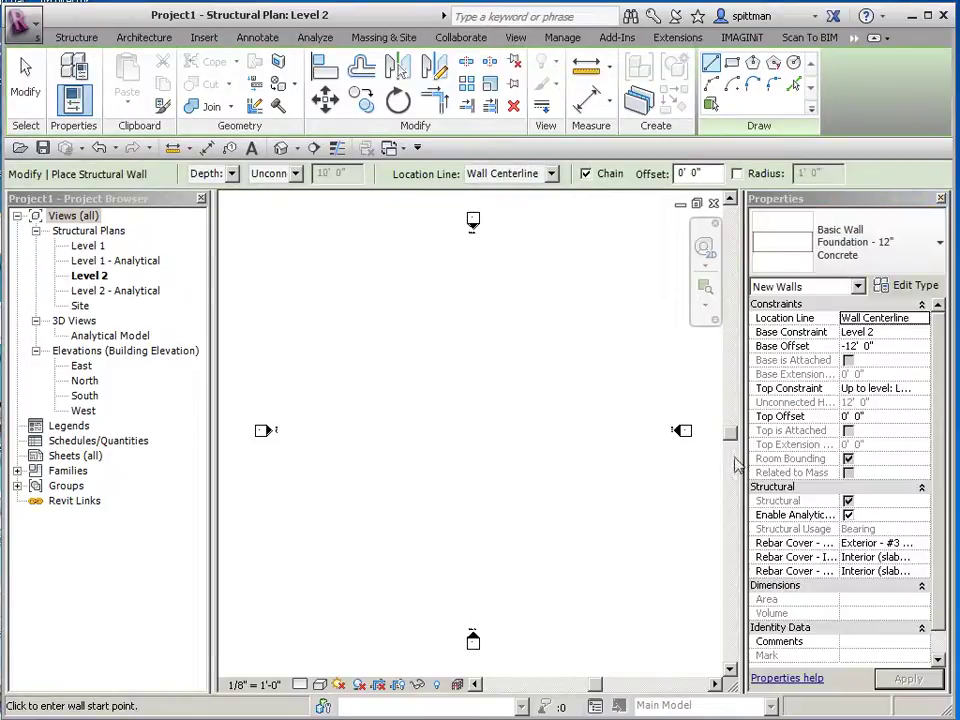
{"action": "double_click", "coordinate": [88, 246]}
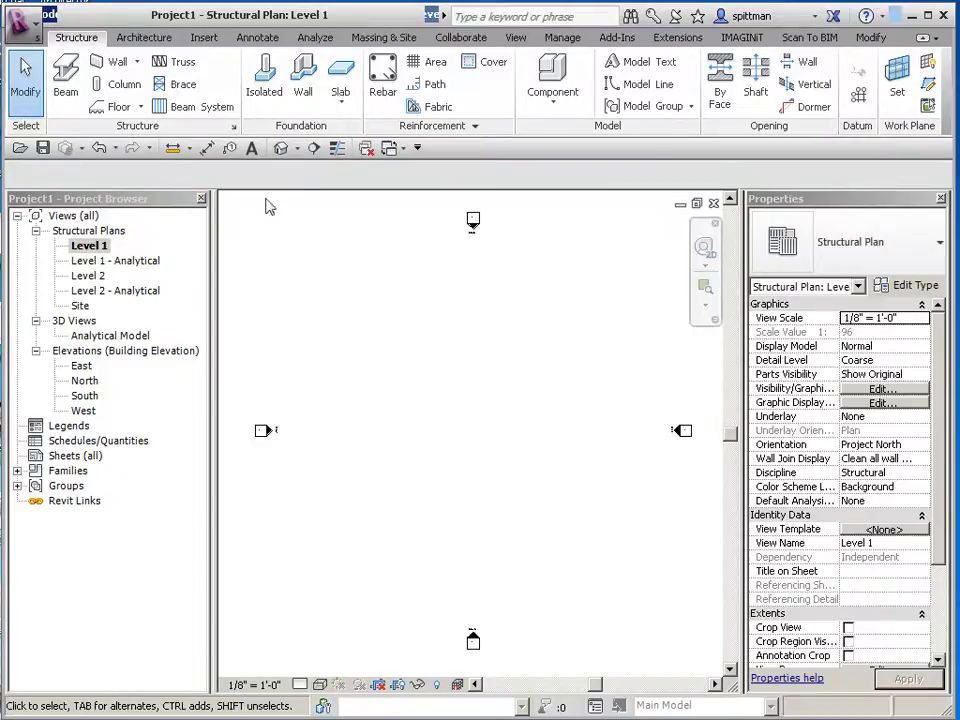
{"action": "left_click", "coordinate": [404, 386]}
{"action": "left_click", "coordinate": [537, 386]}
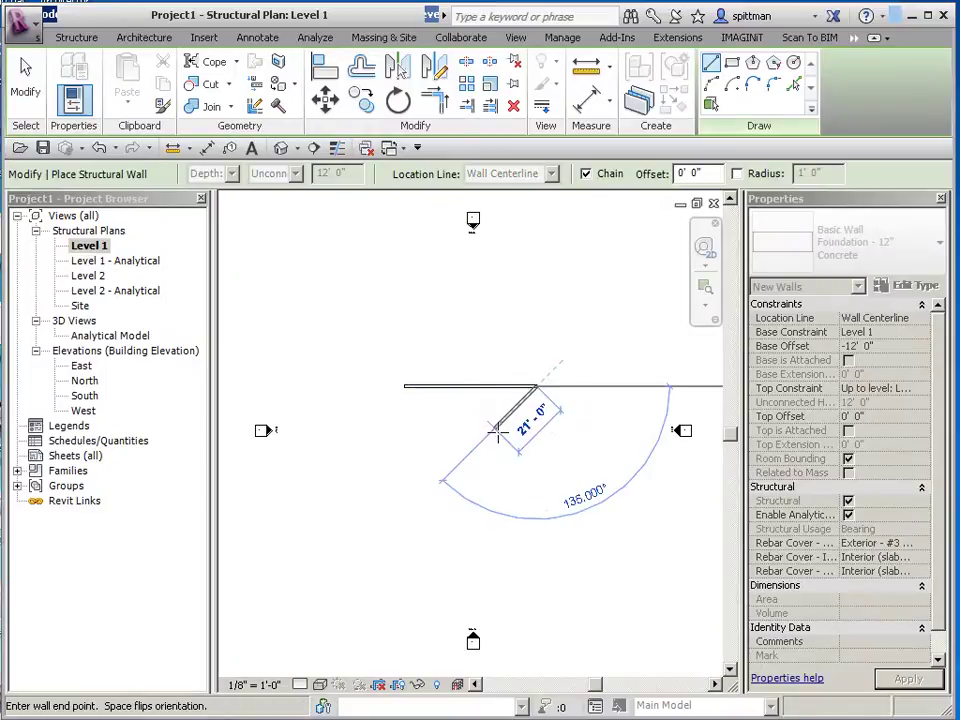
{"action": "key", "text": "Escape"}
{"action": "key", "text": "Escape"}
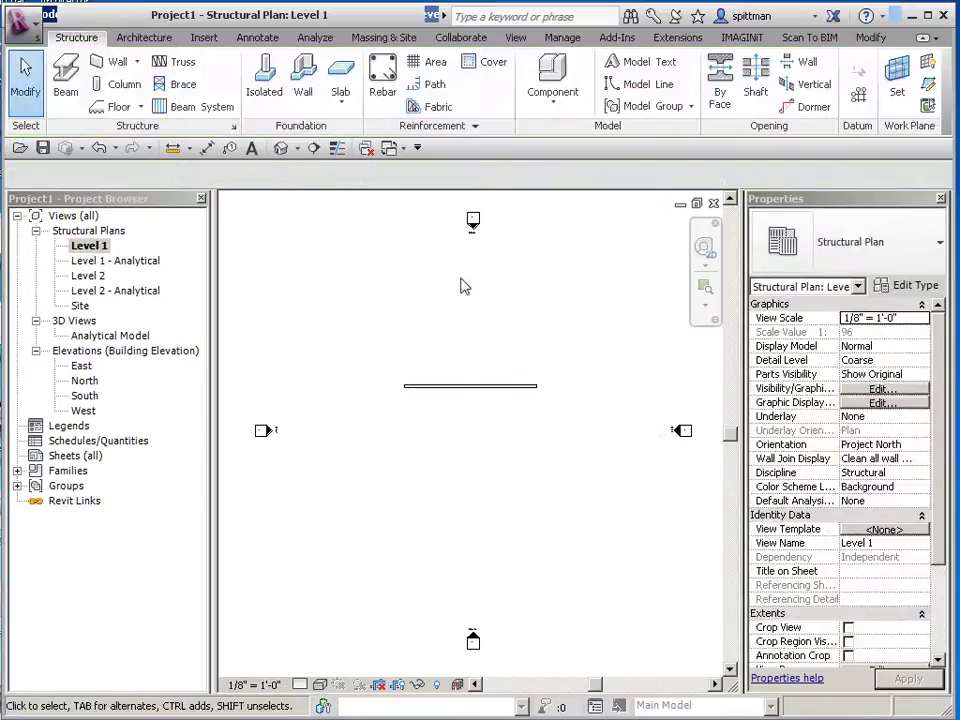
- Draw a vertical building section across the Foundation - 12" Concrete wall in Level 1
{"action": "left_click", "coordinate": [313, 150]}
{"action": "left_click", "coordinate": [476, 355]}
{"action": "left_click", "coordinate": [477, 430]}
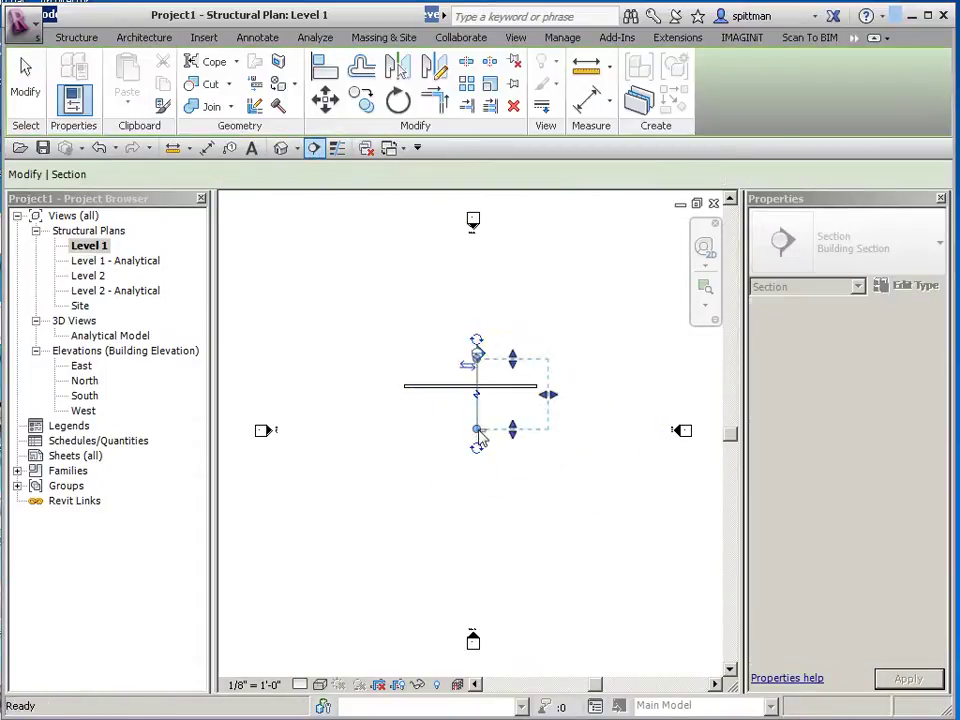
{"action": "key", "text": "Escape"}
{"action": "key", "text": "Escape"}
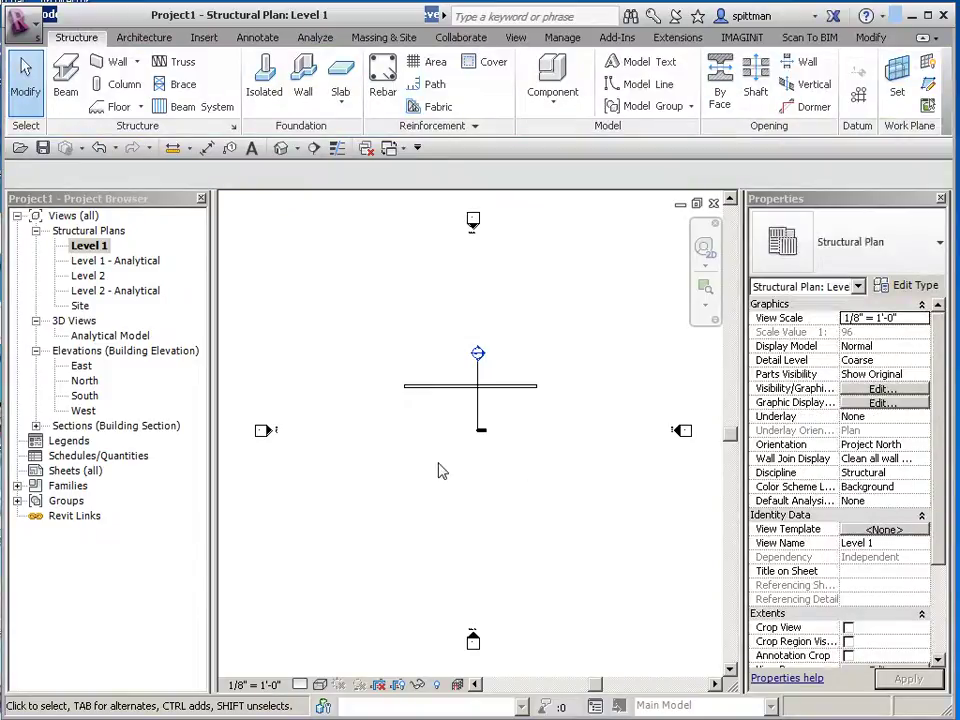